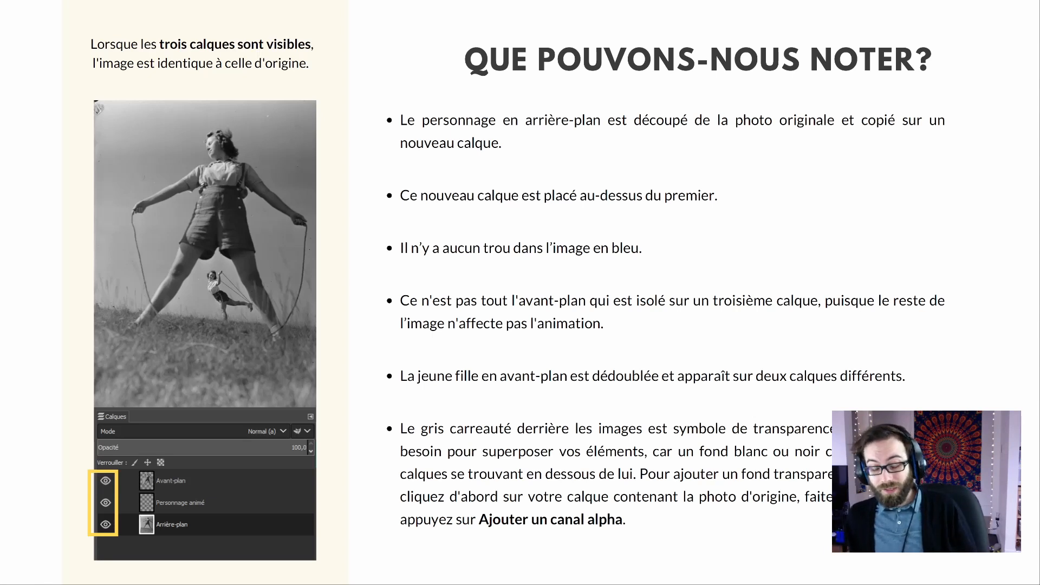
{"action": "key", "text": "Left"}
{"action": "key", "text": "Right"}
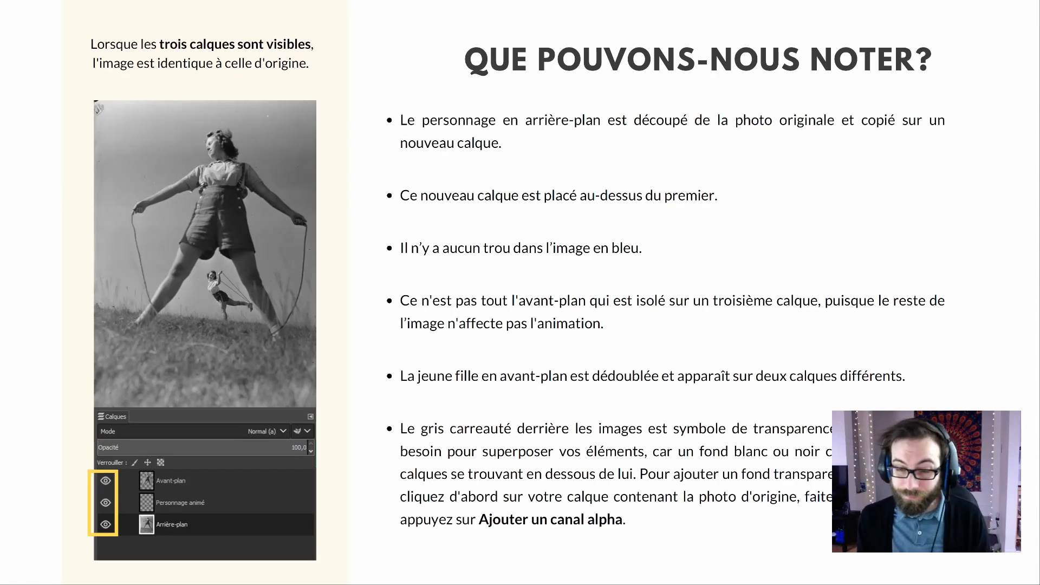
{"action": "key", "text": "Left"}
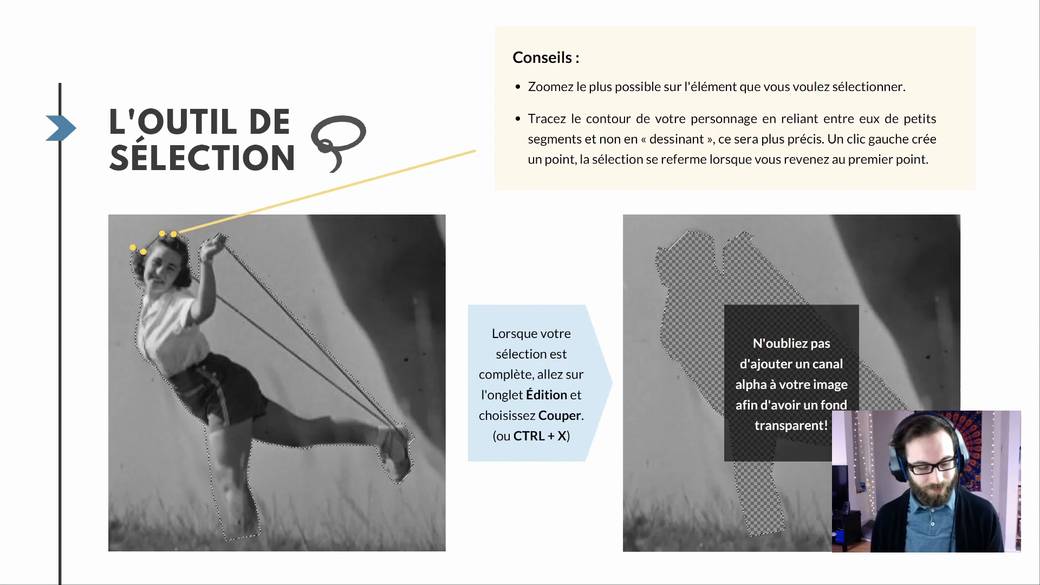
{"action": "key", "text": "alt+Tab"}
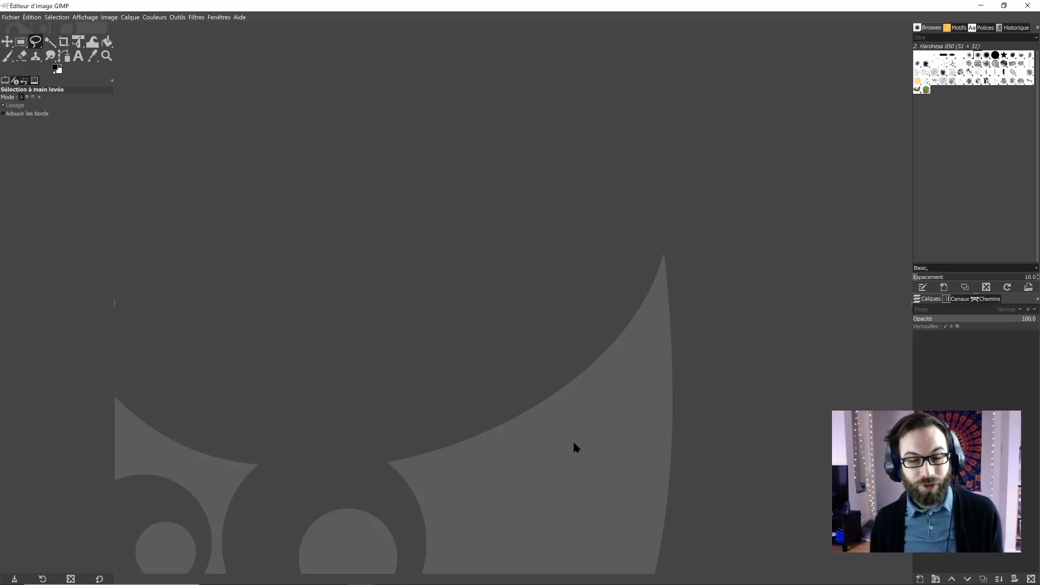
{"action": "left_click", "coordinate": [18, 18]}
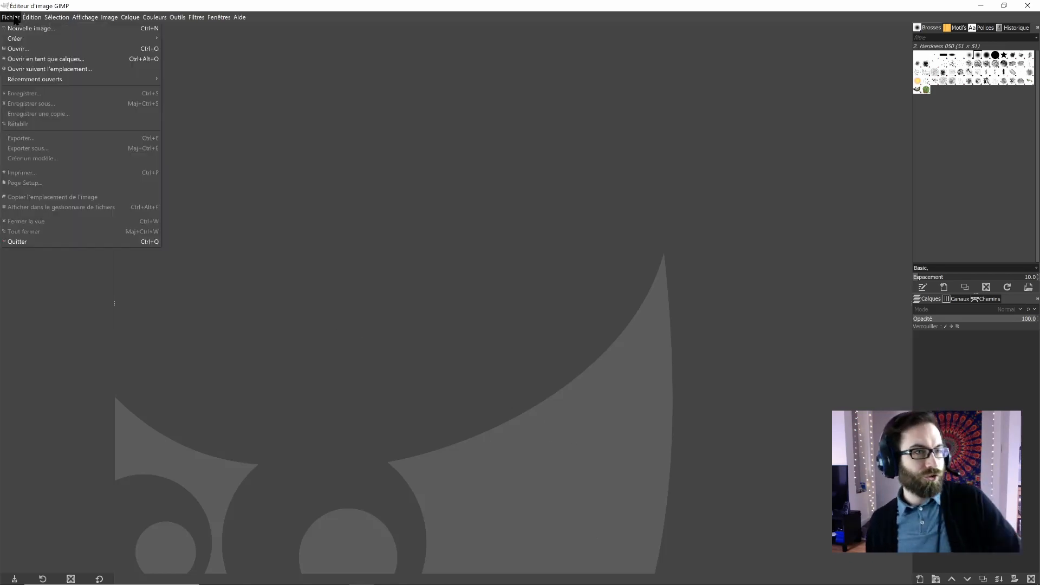
{"action": "left_click", "coordinate": [19, 48]}
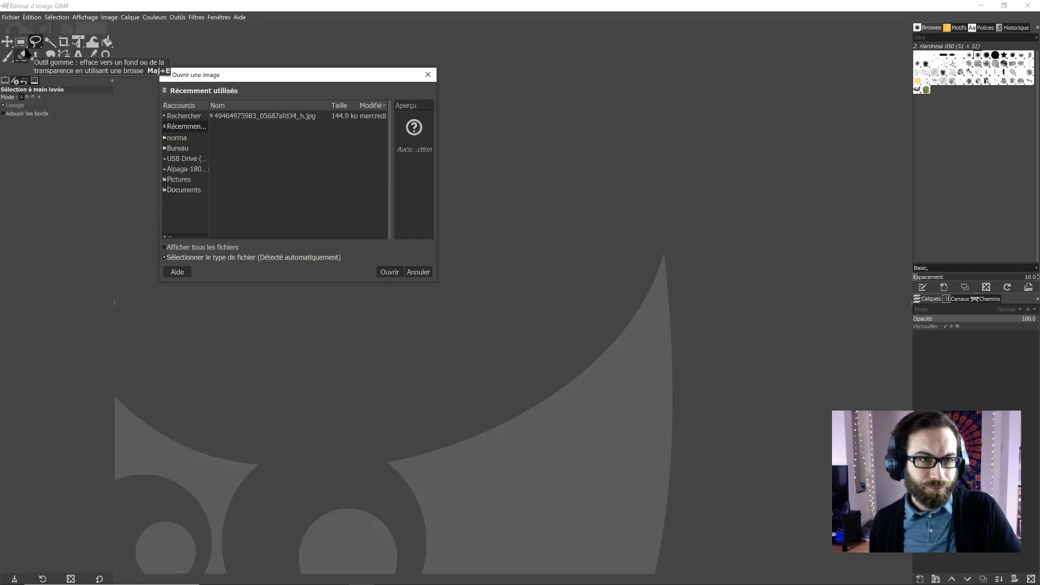
{"action": "left_click", "coordinate": [390, 272]}
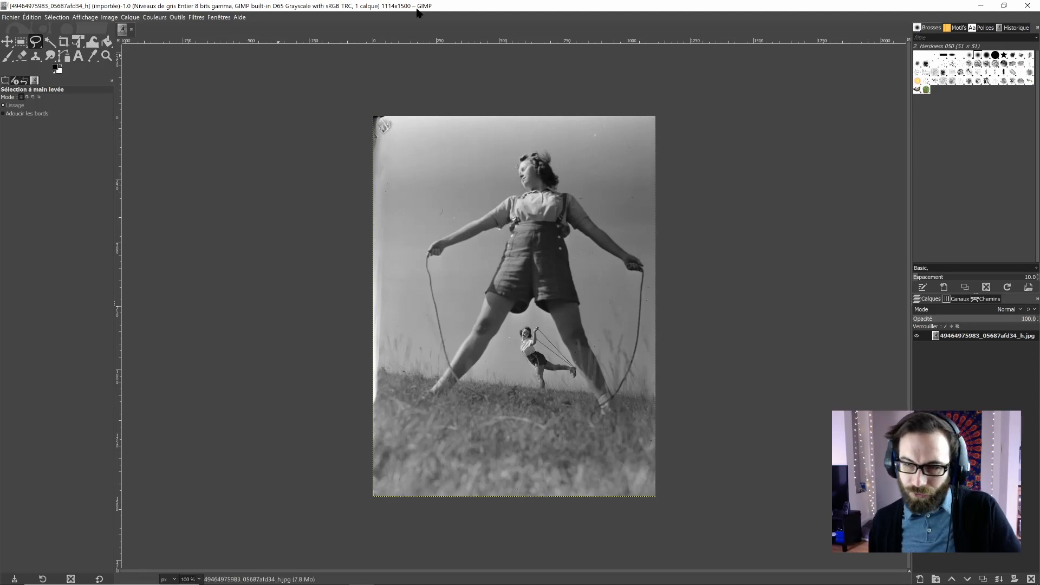
Step: Rename the photo's layer Arrière-plan and add an alpha channel to it
{"action": "double_click", "coordinate": [982, 336]}
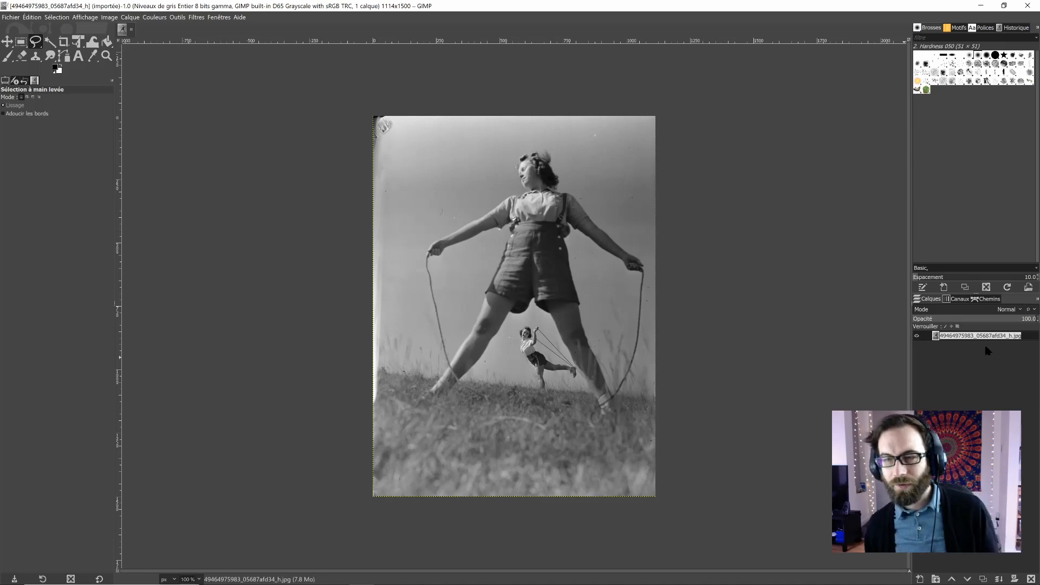
{"action": "type", "text": "Arr"}
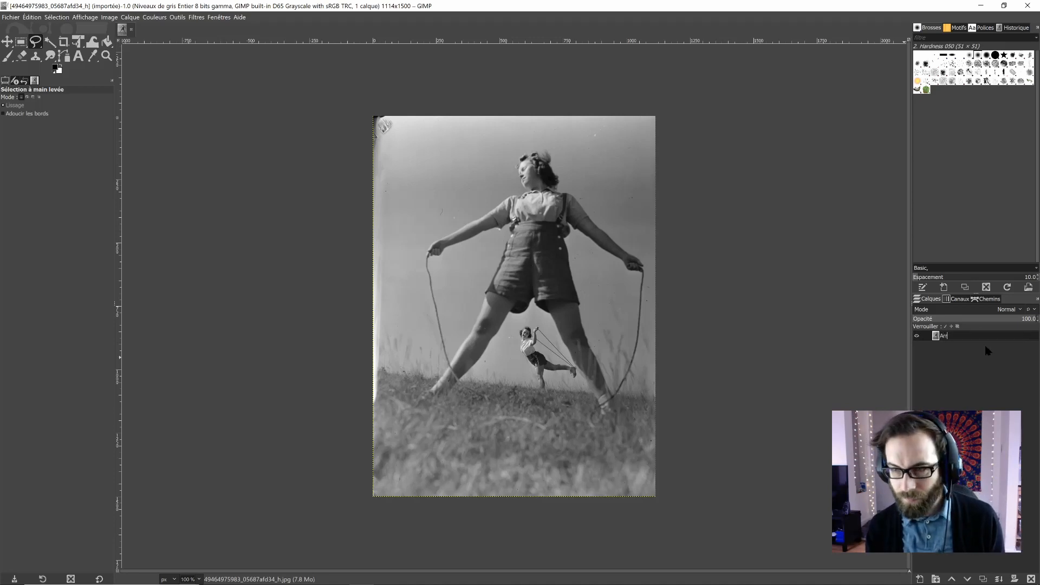
{"action": "type", "text": "ière-plan"}
{"action": "key", "text": "Return"}
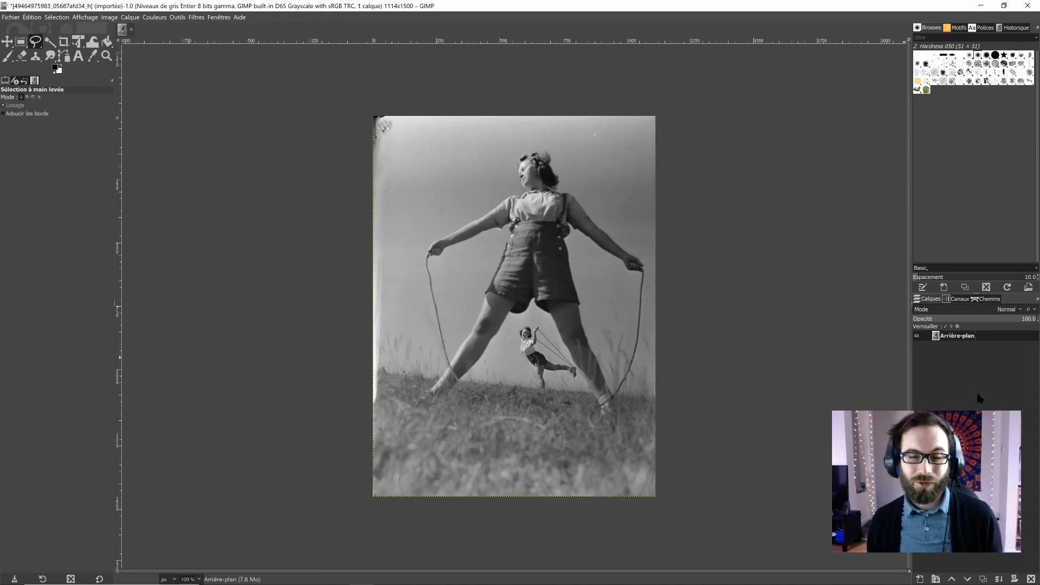
{"action": "right_click", "coordinate": [971, 341]}
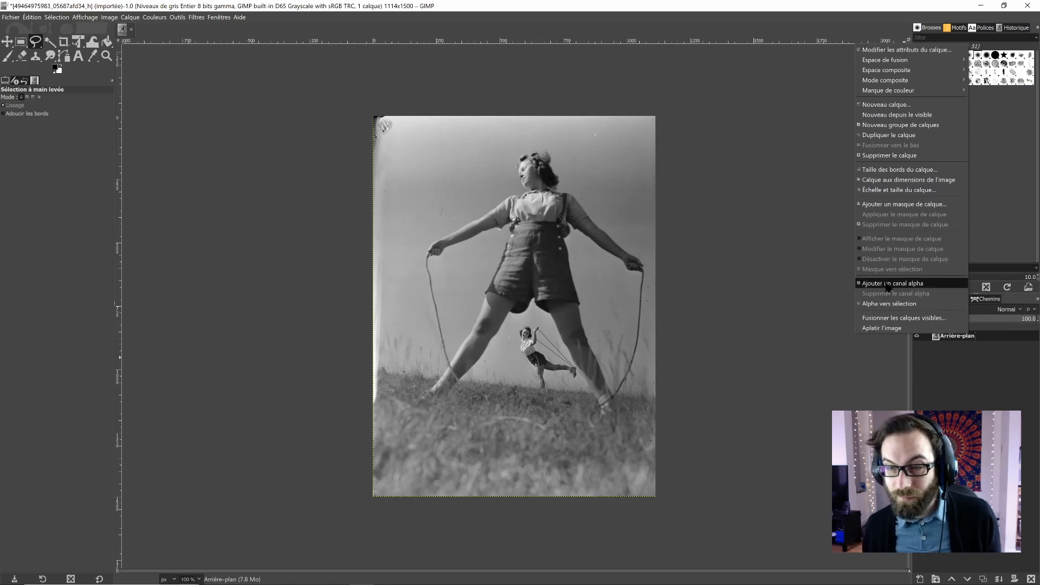
{"action": "left_click", "coordinate": [941, 286]}
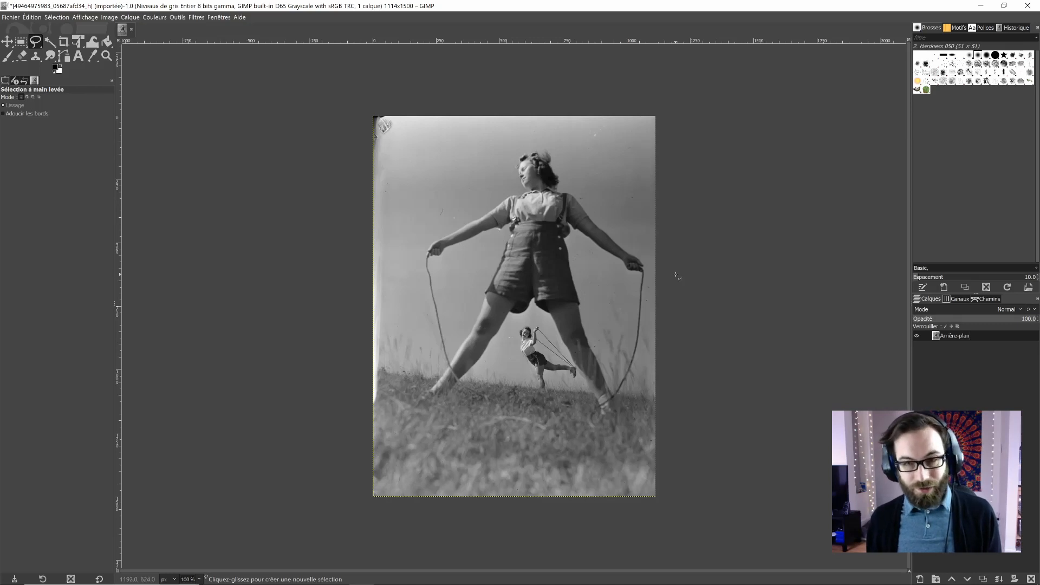
Step: Start a free-selection outline around the small background girl, from the top of her hair down the back of her shirt
{"action": "scroll", "coordinate": [677, 276], "scroll_direction": "up", "scroll_amount": 6}
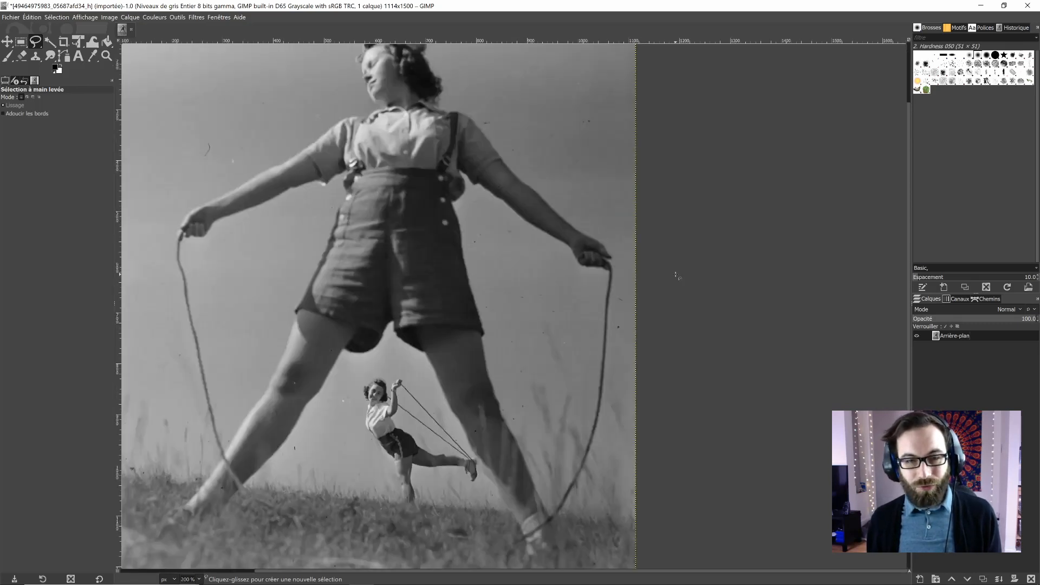
{"action": "scroll", "coordinate": [677, 277], "scroll_direction": "down", "scroll_amount": 6}
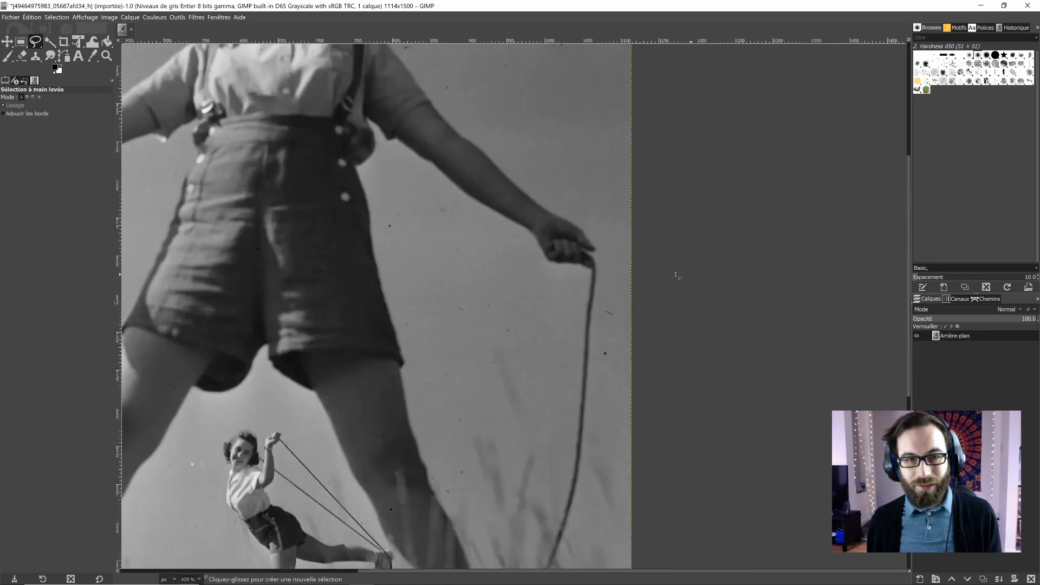
{"action": "scroll", "coordinate": [678, 276], "scroll_direction": "up", "scroll_amount": 3}
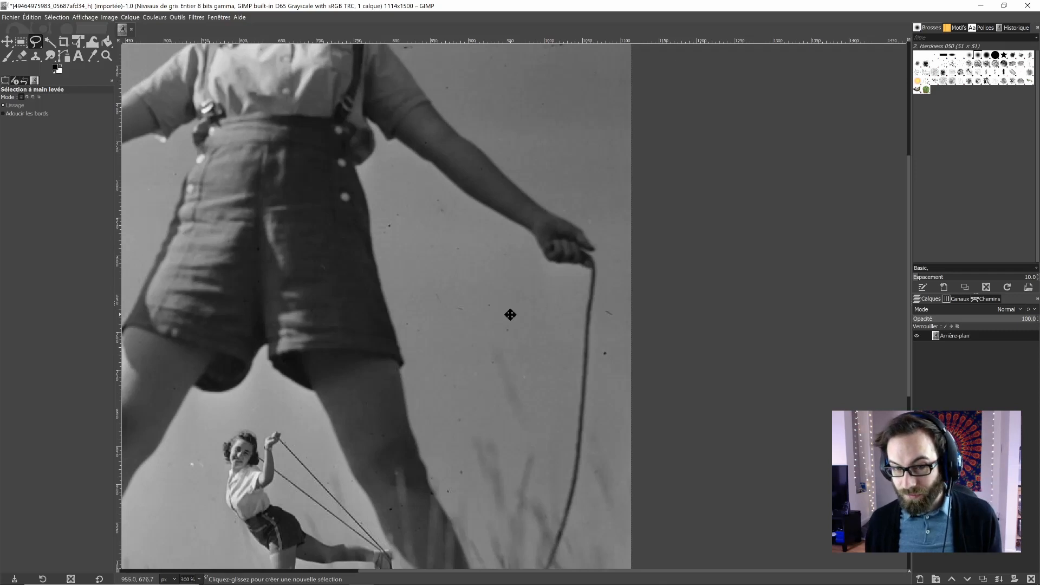
{"action": "left_click_drag", "start_coordinate": [509, 315], "coordinate": [608, 189]}
{"action": "left_click_drag", "start_coordinate": [530, 443], "coordinate": [773, 393]}
{"action": "mouse_move", "coordinate": [699, 307]}
{"action": "left_mouse_down"}
{"action": "mouse_move", "coordinate": [661, 313]}
{"action": "mouse_move", "coordinate": [473, 253]}
{"action": "left_mouse_up"}
{"action": "scroll", "coordinate": [473, 253], "scroll_direction": "up", "scroll_amount": 2}
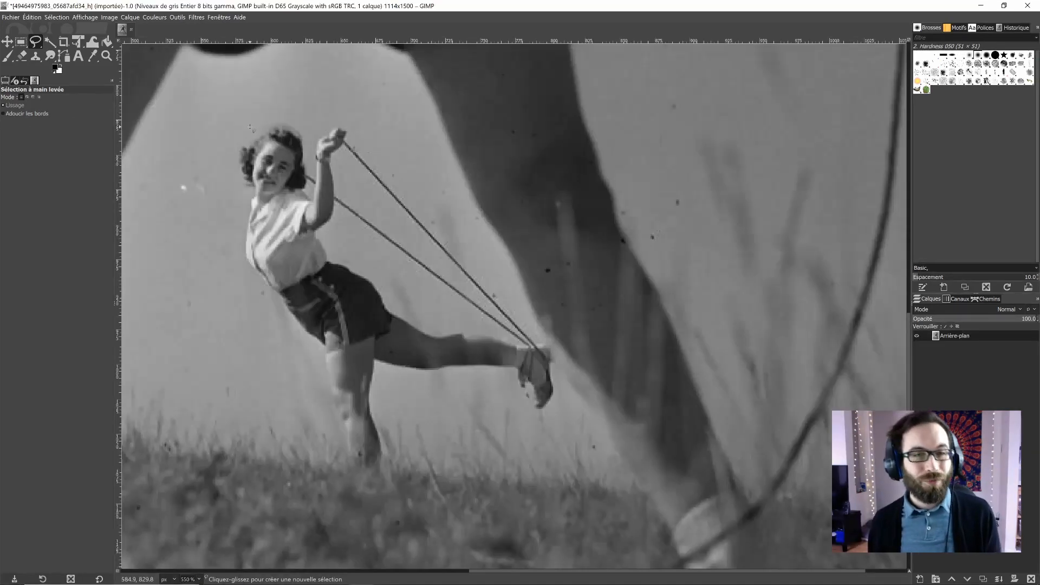
{"action": "scroll", "coordinate": [250, 127], "scroll_direction": "up", "scroll_amount": 4}
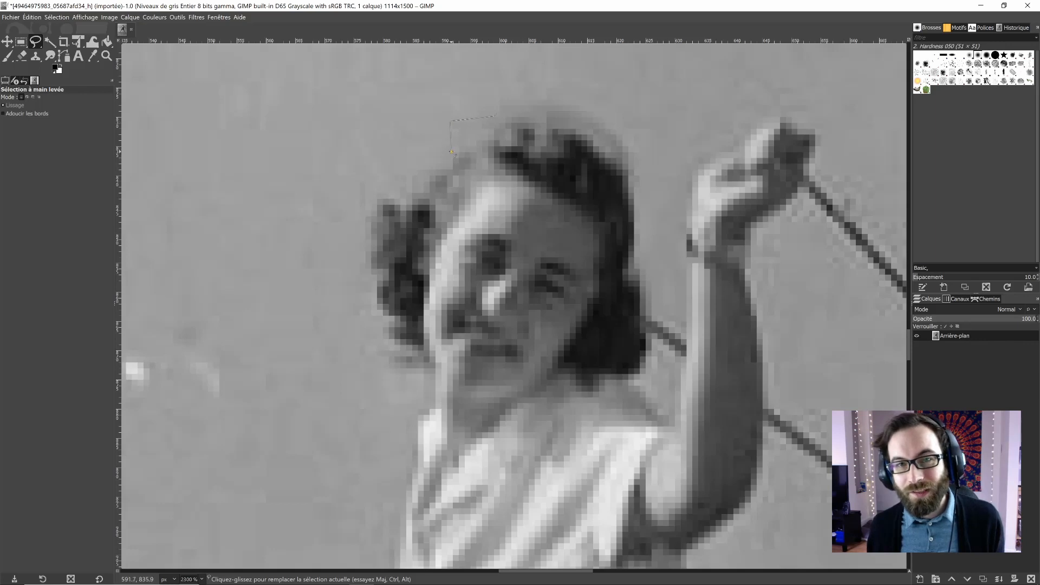
{"action": "left_click_drag", "start_coordinate": [415, 169], "coordinate": [437, 140]}
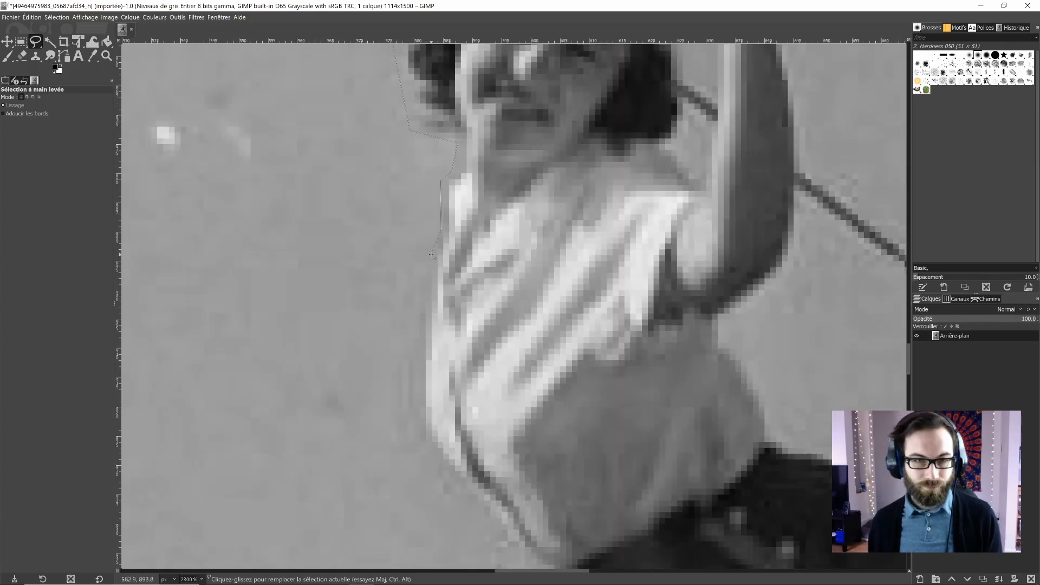
{"action": "left_click_drag", "start_coordinate": [450, 460], "coordinate": [426, 269]}
{"action": "left_click_drag", "start_coordinate": [470, 410], "coordinate": [344, 255]}
{"action": "left_click", "coordinate": [344, 255]}
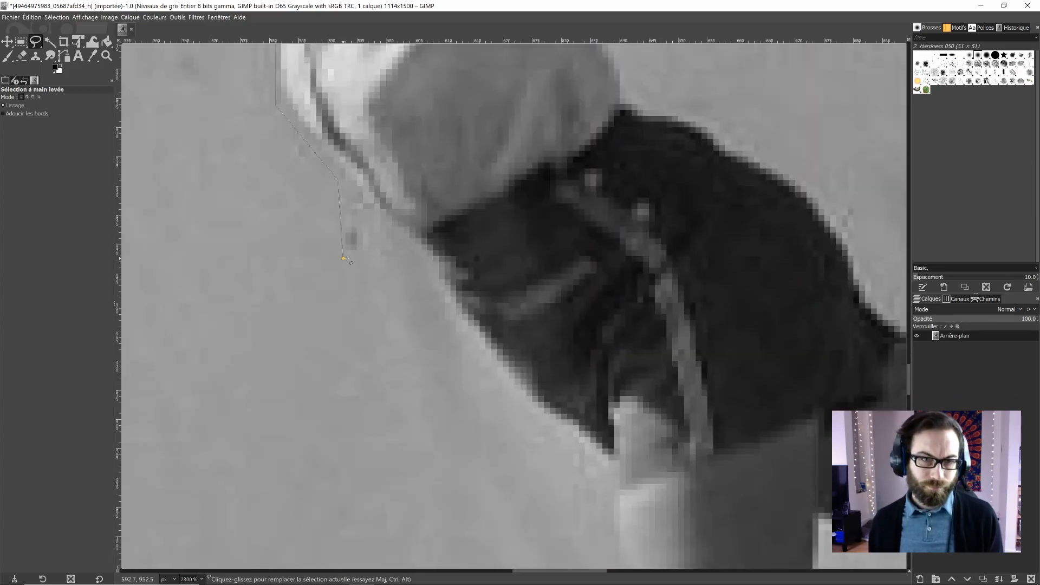
Step: Continue the free-selection outline with short segments along the girl's shorts and around her standing leg and foot
{"action": "left_click_drag", "start_coordinate": [430, 258], "coordinate": [326, 170]}
{"action": "left_click_drag", "start_coordinate": [381, 271], "coordinate": [300, 191]}
{"action": "left_click", "coordinate": [300, 191]}
{"action": "left_click_drag", "start_coordinate": [424, 488], "coordinate": [358, 184]}
{"action": "mouse_move", "coordinate": [370, 233]}
{"action": "left_mouse_down"}
{"action": "mouse_move", "coordinate": [393, 339]}
{"action": "mouse_move", "coordinate": [370, 233]}
{"action": "left_mouse_up"}
{"action": "left_click", "coordinate": [371, 233]}
{"action": "left_click", "coordinate": [412, 305]}
{"action": "left_click", "coordinate": [415, 386]}
{"action": "left_click", "coordinate": [467, 482]}
{"action": "left_click", "coordinate": [486, 483]}
{"action": "left_click", "coordinate": [590, 360]}
{"action": "left_click", "coordinate": [555, 262]}
{"action": "left_click", "coordinate": [554, 161]}
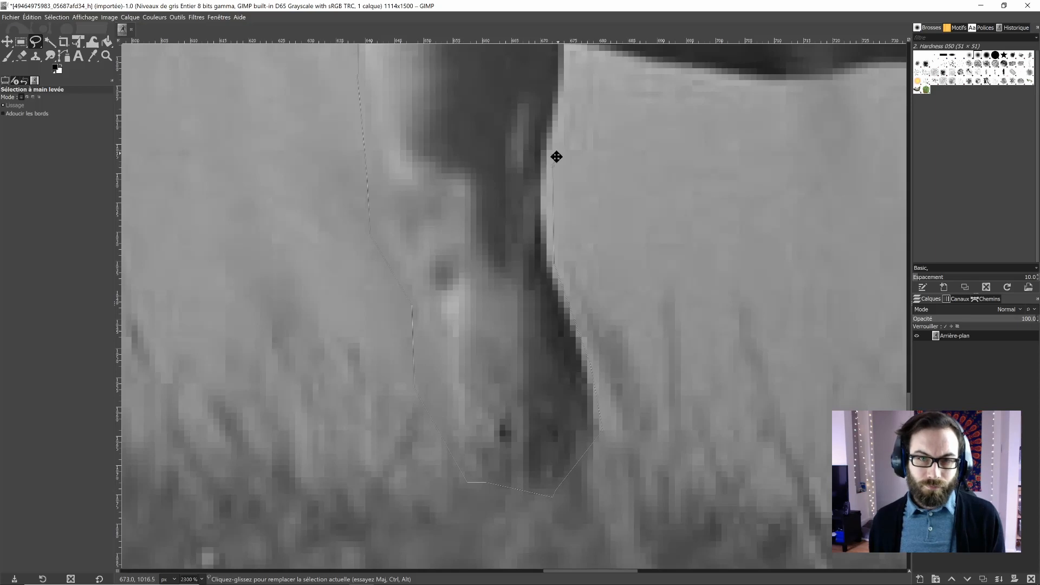
Step: Extend the free-selection outline up the inside of the standing leg and along the underside of the raised leg
{"action": "left_click_drag", "start_coordinate": [556, 156], "coordinate": [521, 298]}
{"action": "left_click", "coordinate": [534, 259]}
{"action": "left_click", "coordinate": [535, 191]}
{"action": "left_click", "coordinate": [605, 210]}
{"action": "left_click", "coordinate": [699, 227]}
{"action": "left_click", "coordinate": [589, 271]}
{"action": "left_click_drag", "start_coordinate": [590, 270], "coordinate": [371, 268]}
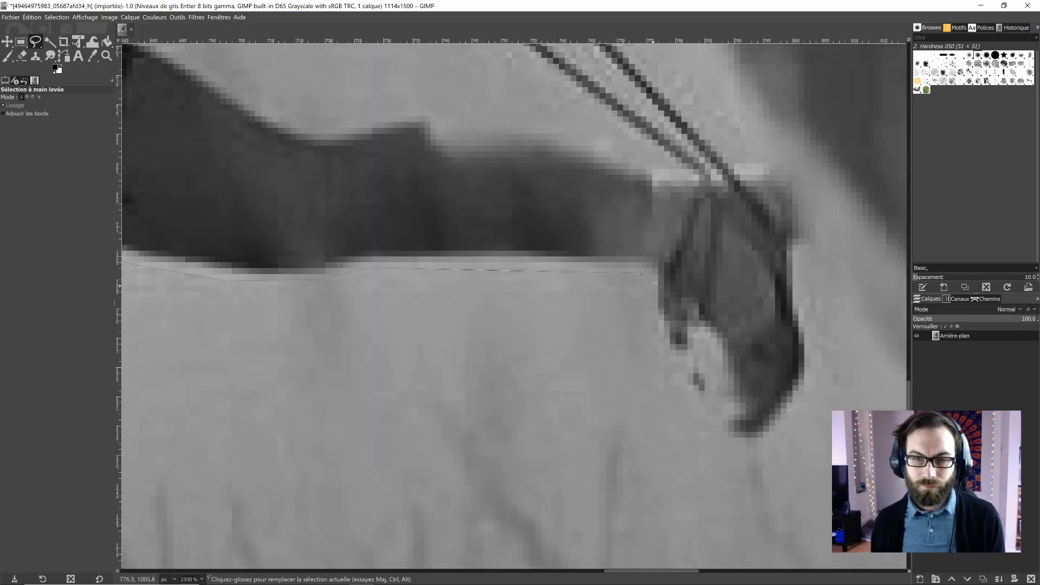
Step: Trace the free-selection outline around the foot of the girl's raised leg
{"action": "left_click", "coordinate": [641, 273]}
{"action": "left_click", "coordinate": [655, 283]}
{"action": "left_click", "coordinate": [651, 342]}
{"action": "left_click_drag", "start_coordinate": [649, 381], "coordinate": [541, 313]}
{"action": "left_click", "coordinate": [554, 319]}
{"action": "left_click", "coordinate": [588, 326]}
{"action": "left_click", "coordinate": [699, 232]}
{"action": "left_click", "coordinate": [691, 191]}
{"action": "left_click", "coordinate": [717, 184]}
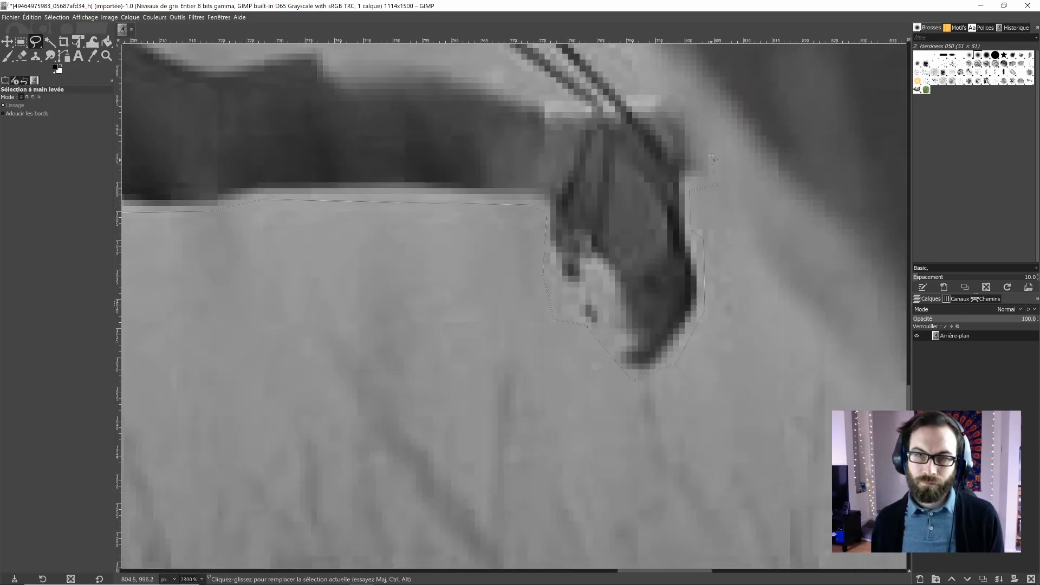
Step: Extend the free-selection outline along the outer skipping rope from the raised foot up to the girl's hand
{"action": "left_click", "coordinate": [625, 91]}
{"action": "scroll", "coordinate": [639, 205], "scroll_direction": "up", "scroll_amount": 5}
{"action": "scroll", "coordinate": [612, 212], "scroll_direction": "left", "scroll_amount": 3}
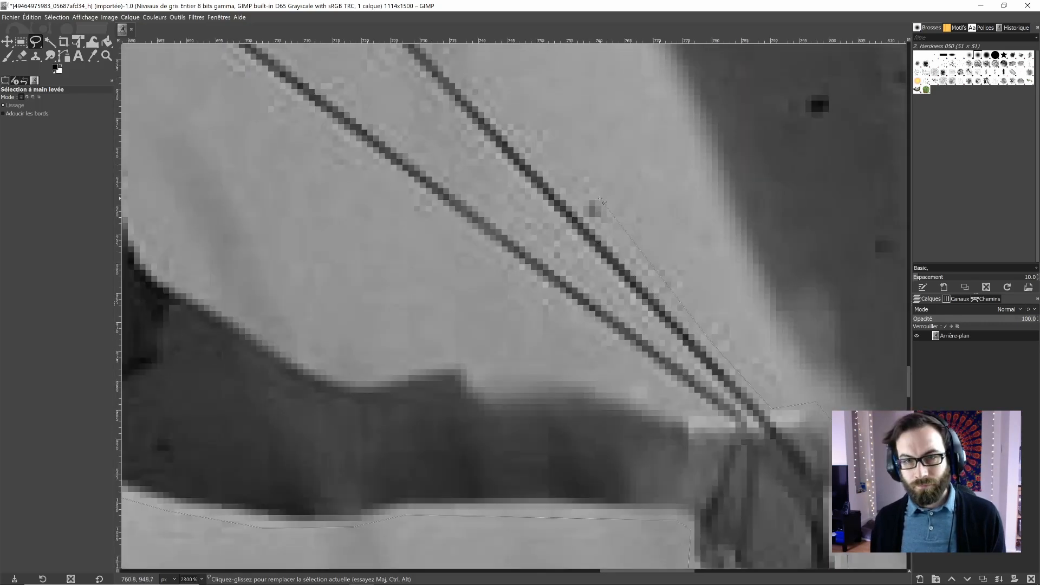
{"action": "scroll", "coordinate": [550, 159], "scroll_direction": "up", "scroll_amount": 6}
{"action": "scroll", "coordinate": [550, 159], "scroll_direction": "left", "scroll_amount": 4}
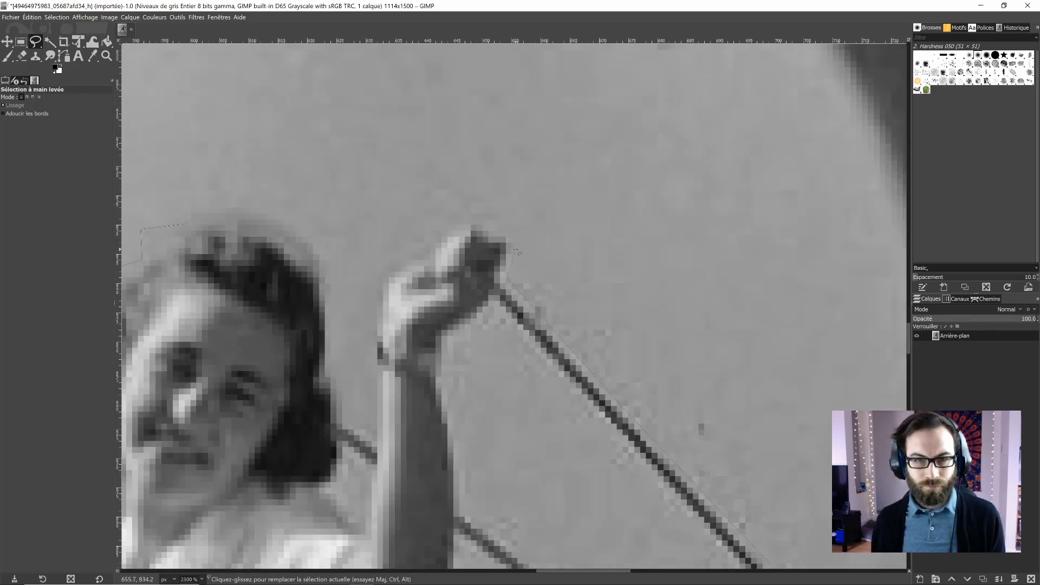
Step: Trace around the girl's raised hand and forearm and over her hair, closing the free selection at its starting point
{"action": "left_click", "coordinate": [422, 242]}
{"action": "left_click", "coordinate": [376, 274]}
{"action": "left_click_drag", "start_coordinate": [376, 275], "coordinate": [474, 195]}
{"action": "left_click", "coordinate": [475, 347]}
{"action": "left_click", "coordinate": [441, 341]}
{"action": "left_click", "coordinate": [444, 298]}
{"action": "left_click", "coordinate": [432, 289]}
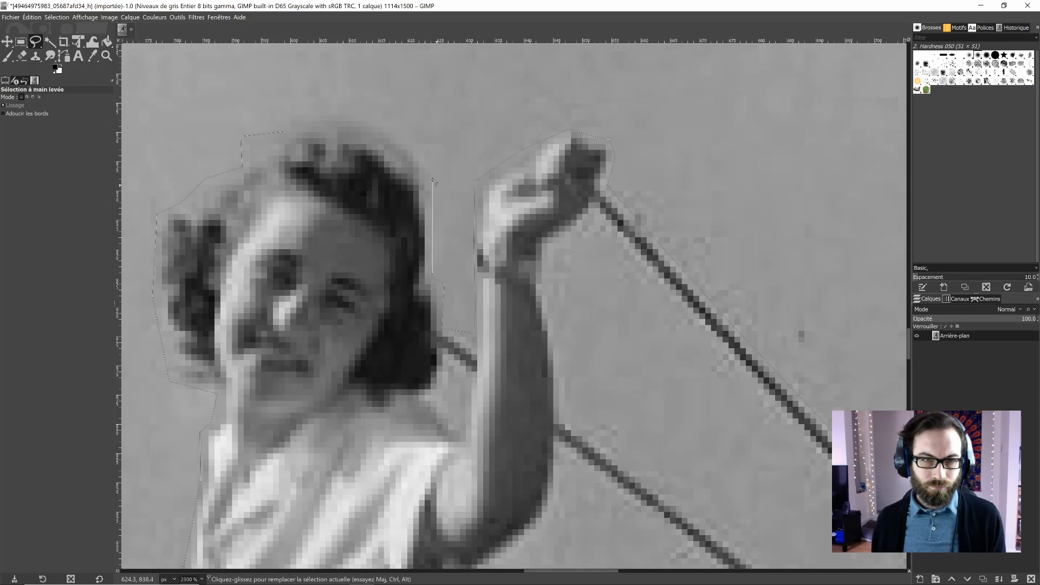
{"action": "left_click", "coordinate": [432, 180]}
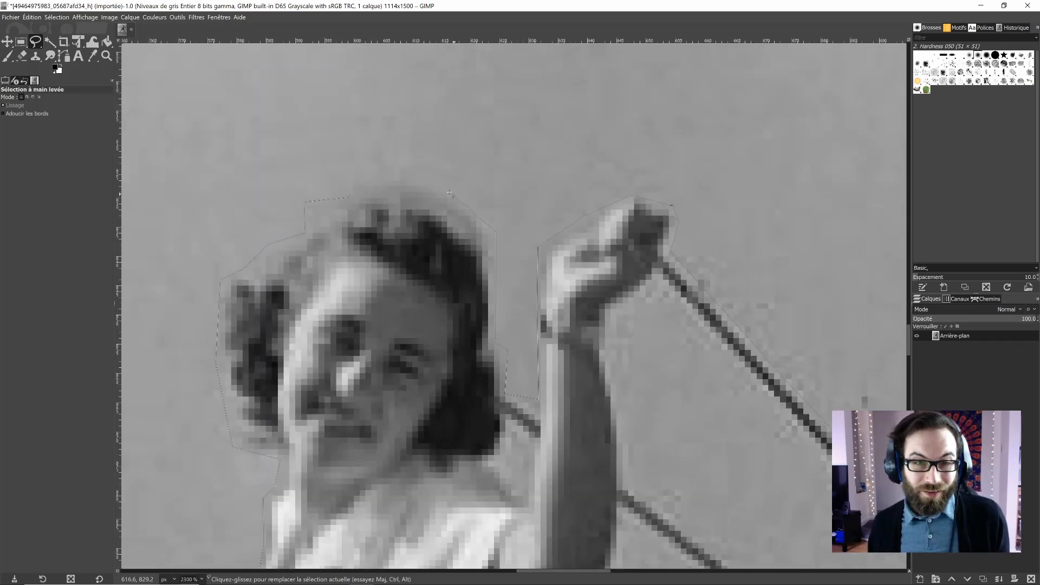
{"action": "left_click", "coordinate": [439, 186]}
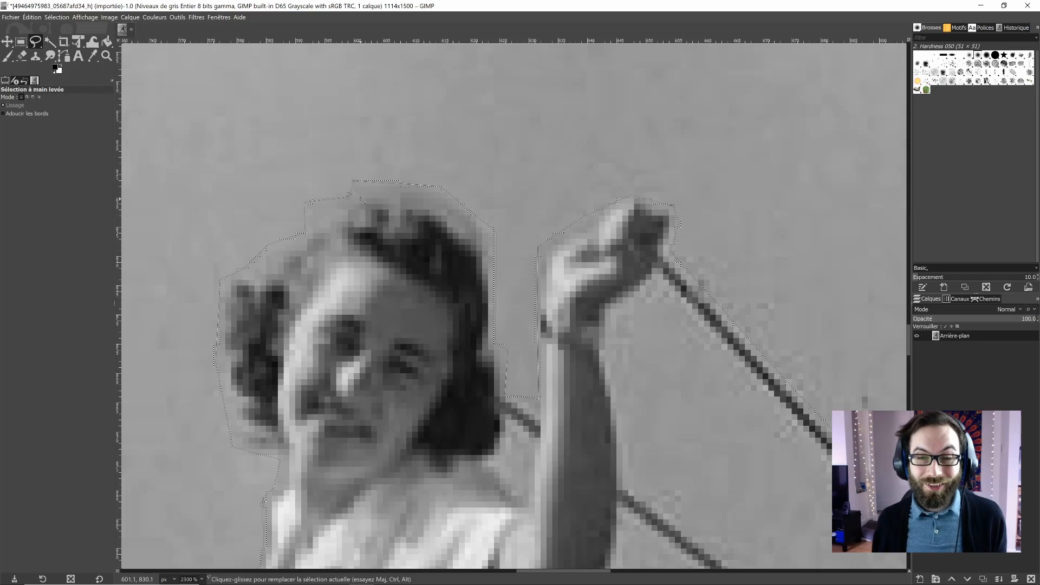
Step: Cut the selected girl out of the Arrière-plan layer and paste her back as a floating selection
{"action": "scroll", "coordinate": [364, 200], "scroll_direction": "down", "scroll_amount": 10}
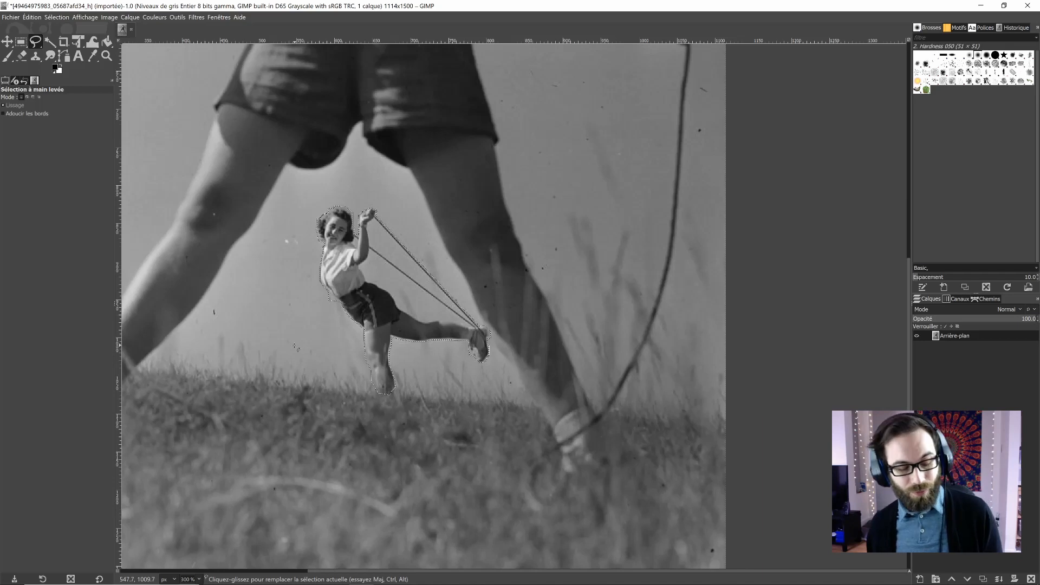
{"action": "key", "text": "Delete"}
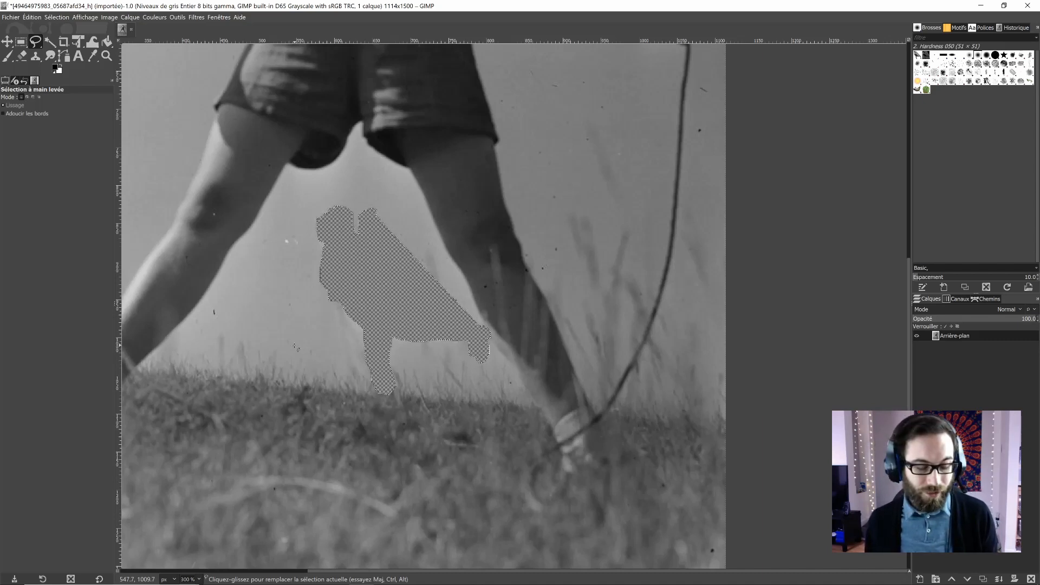
{"action": "key", "text": "ctrl+v"}
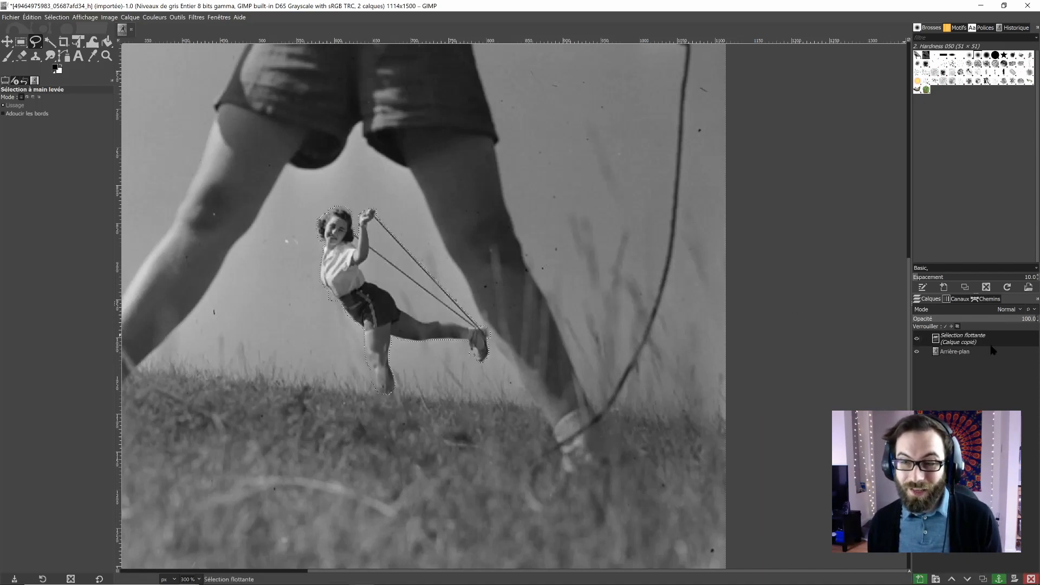
Step: Turn the floating selection into a layer by naming it Animation
{"action": "double_click", "coordinate": [953, 338]}
{"action": "type", "text": "Animation"}
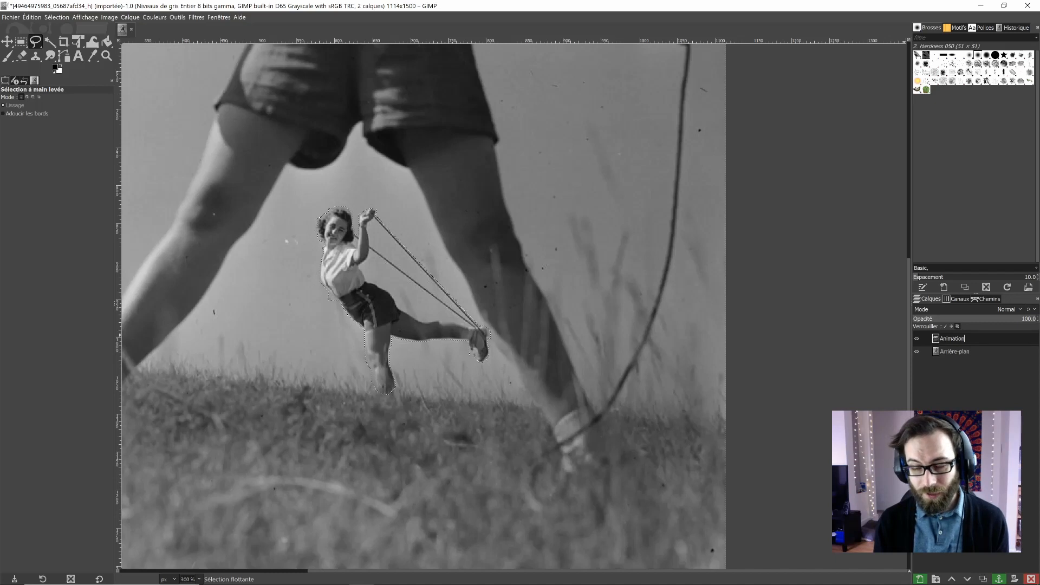
{"action": "key", "text": "Return"}
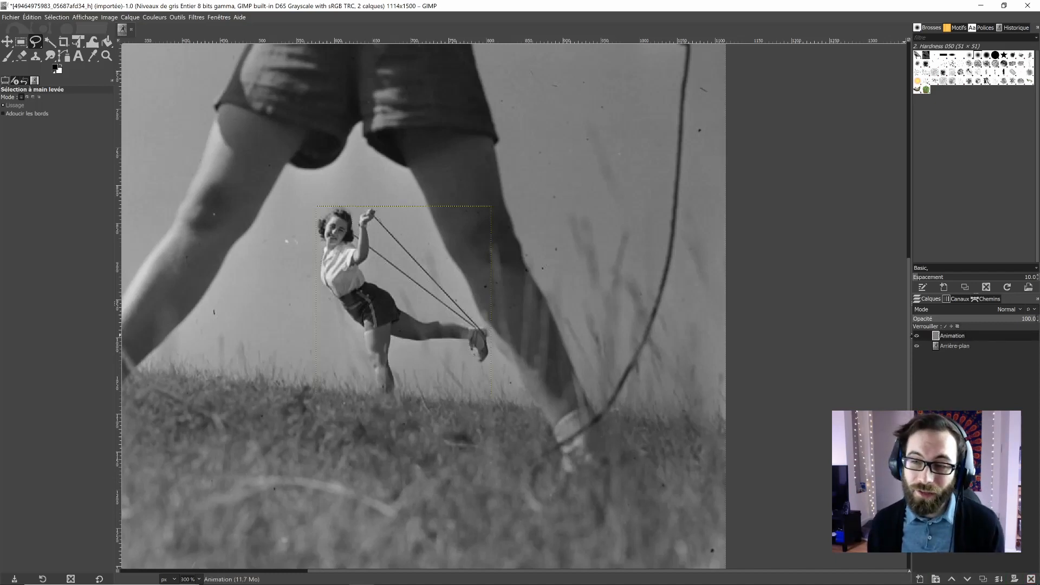
Step: Check the cut-out by toggling the visibility of the Animation and Arrière-plan layers
{"action": "left_click", "coordinate": [917, 336]}
{"action": "left_click", "coordinate": [917, 336]}
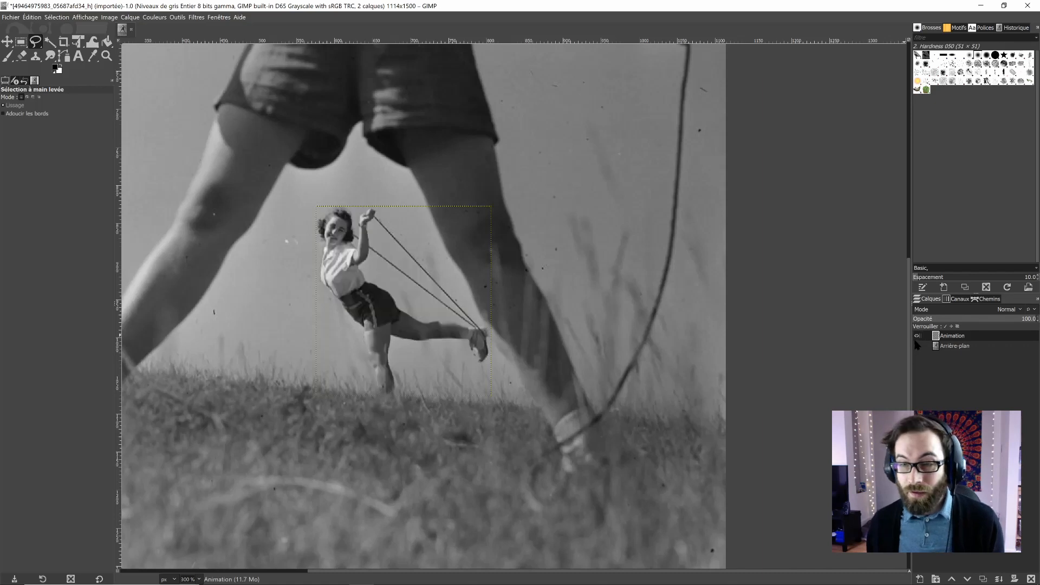
{"action": "left_click", "coordinate": [917, 346]}
{"action": "left_click", "coordinate": [916, 345]}
{"action": "left_click", "coordinate": [916, 345]}
{"action": "left_click", "coordinate": [917, 346]}
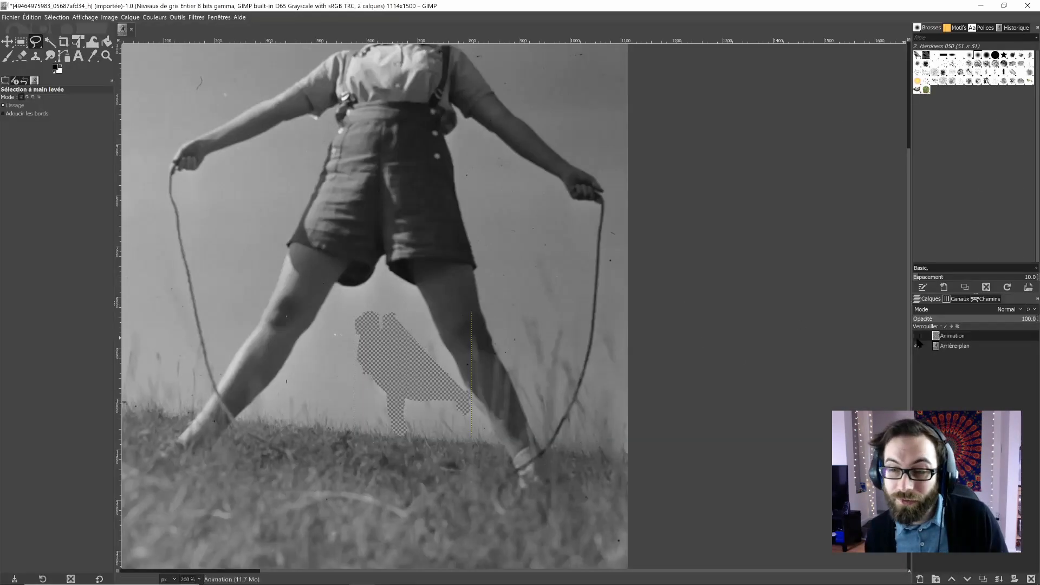
Step: Hide the Animation layer and activate the Clone tool on the Arrière-plan layer, framing the hole left by the girl
{"action": "left_click", "coordinate": [917, 336]}
{"action": "left_click", "coordinate": [918, 336]}
{"action": "left_click", "coordinate": [918, 336]}
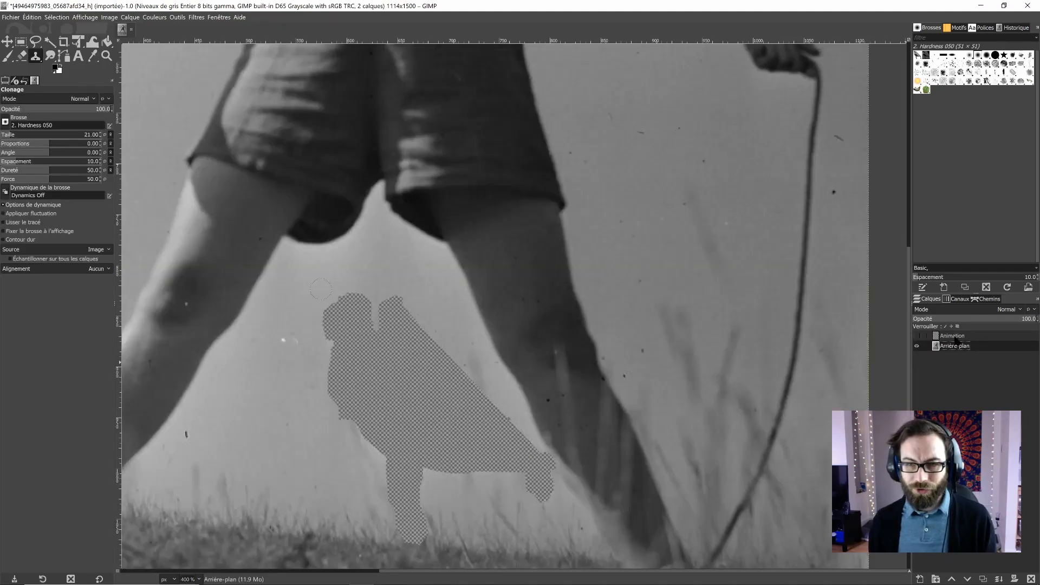
{"action": "scroll", "coordinate": [477, 304], "scroll_direction": "down", "scroll_amount": 5}
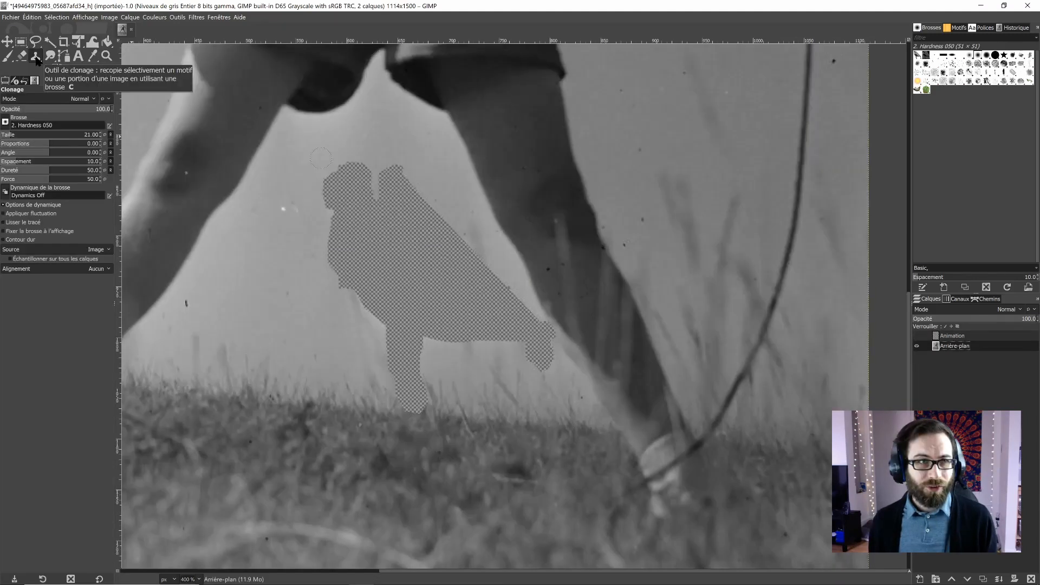
Step: Sample the sky beside the girl-shaped hole and clone it over the head area with a 21-pixel brush, undoing the unwanted strokes
{"action": "mouse_move", "coordinate": [10, 133]}
{"action": "left_mouse_down"}
{"action": "mouse_move", "coordinate": [77, 133]}
{"action": "mouse_move", "coordinate": [8, 134]}
{"action": "left_mouse_up"}
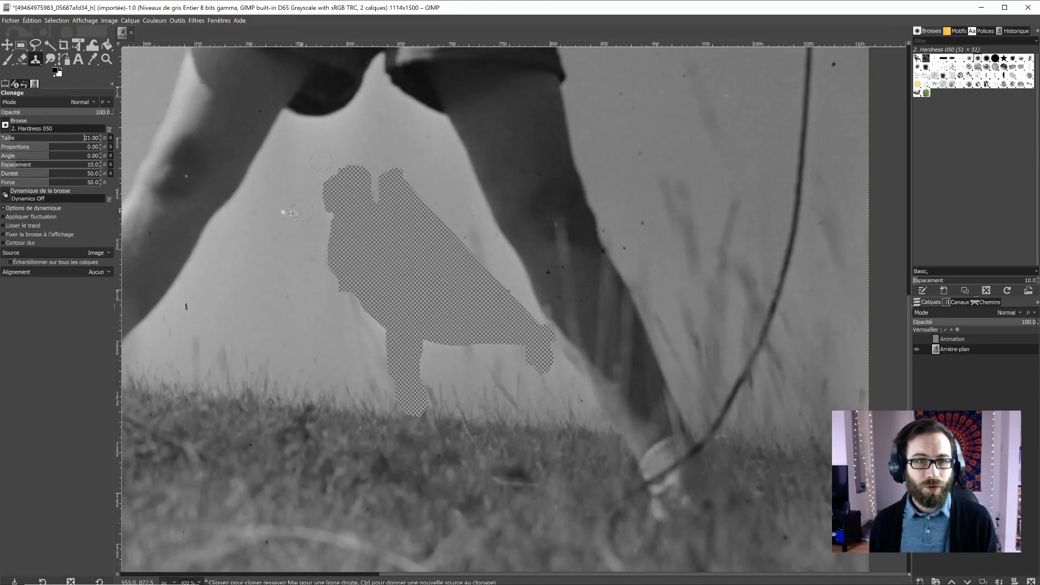
{"action": "left_click", "coordinate": [328, 161], "text": "ctrl"}
{"action": "mouse_move", "coordinate": [340, 171]}
{"action": "left_mouse_down"}
{"action": "mouse_move", "coordinate": [325, 187]}
{"action": "mouse_move", "coordinate": [379, 168]}
{"action": "mouse_move", "coordinate": [367, 167]}
{"action": "mouse_move", "coordinate": [330, 215]}
{"action": "mouse_move", "coordinate": [322, 194]}
{"action": "mouse_move", "coordinate": [330, 243]}
{"action": "mouse_move", "coordinate": [350, 175]}
{"action": "left_mouse_up"}
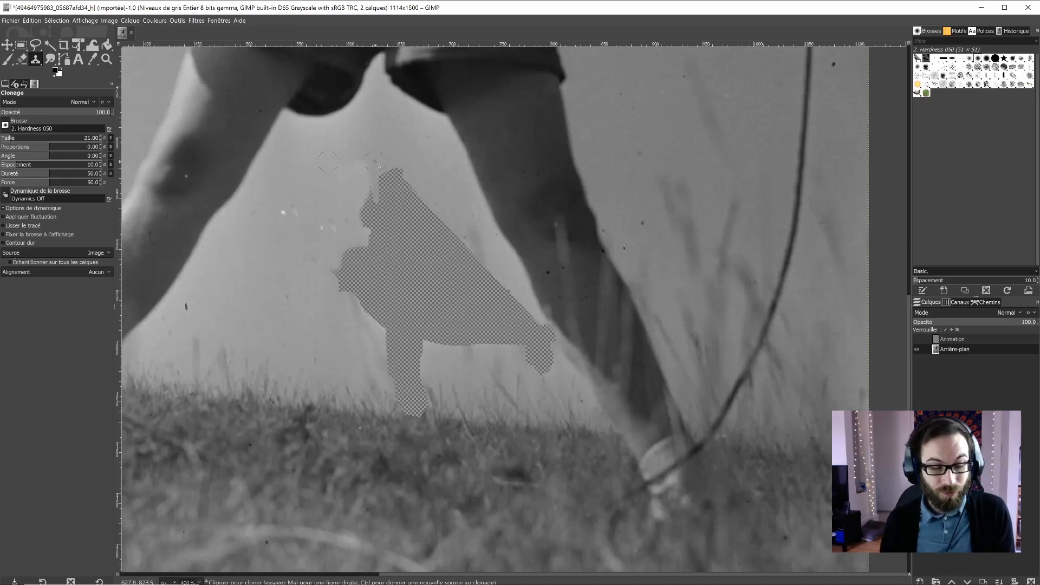
{"action": "key", "text": "ctrl+z"}
{"action": "mouse_move", "coordinate": [375, 162]}
{"action": "left_mouse_down"}
{"action": "mouse_move", "coordinate": [419, 190]}
{"action": "mouse_move", "coordinate": [421, 169]}
{"action": "mouse_move", "coordinate": [379, 202]}
{"action": "mouse_move", "coordinate": [373, 159]}
{"action": "left_mouse_up"}
{"action": "key", "text": "ctrl+z"}
{"action": "key", "text": "ctrl+z"}
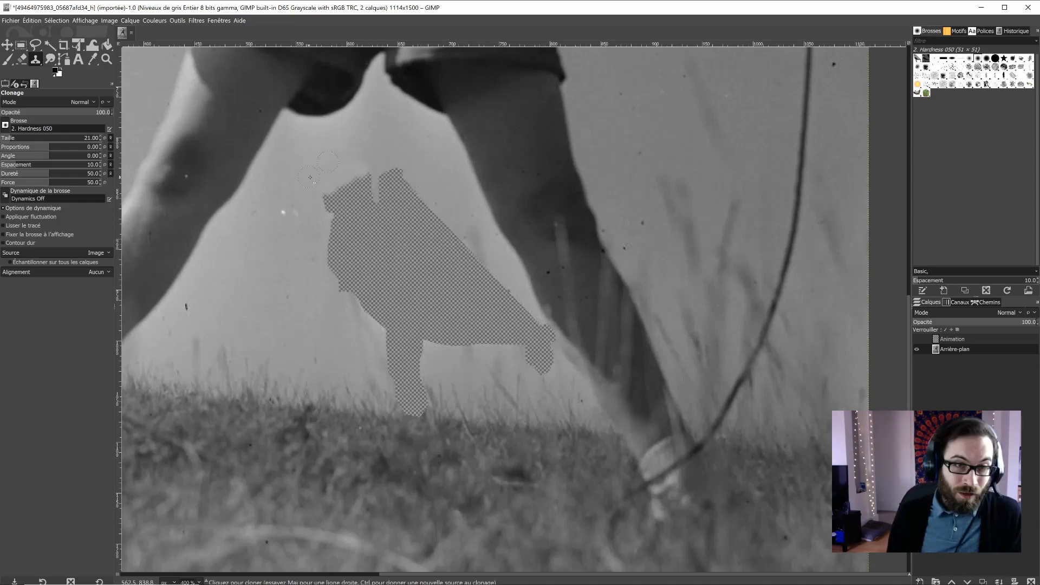
Step: Clone freshly sampled sky over the edges and upper body of the hole, enlarging the brush to 42
{"action": "left_click", "coordinate": [303, 181], "text": "ctrl"}
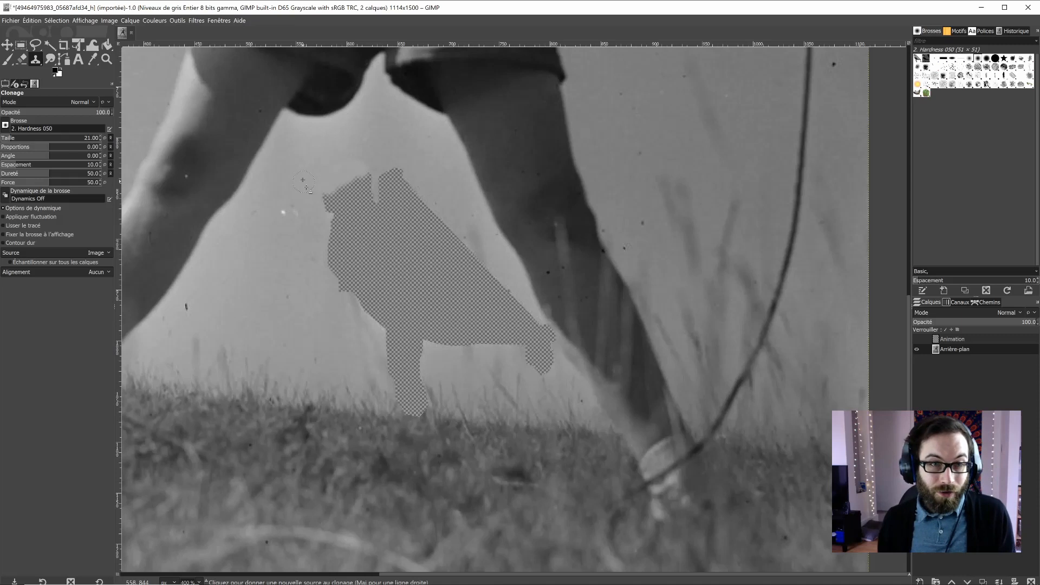
{"action": "mouse_move", "coordinate": [326, 197]}
{"action": "left_mouse_down"}
{"action": "mouse_move", "coordinate": [333, 220]}
{"action": "mouse_move", "coordinate": [301, 245]}
{"action": "mouse_move", "coordinate": [327, 234]}
{"action": "mouse_move", "coordinate": [333, 265]}
{"action": "left_mouse_up"}
{"action": "left_click", "coordinate": [301, 244], "text": "ctrl"}
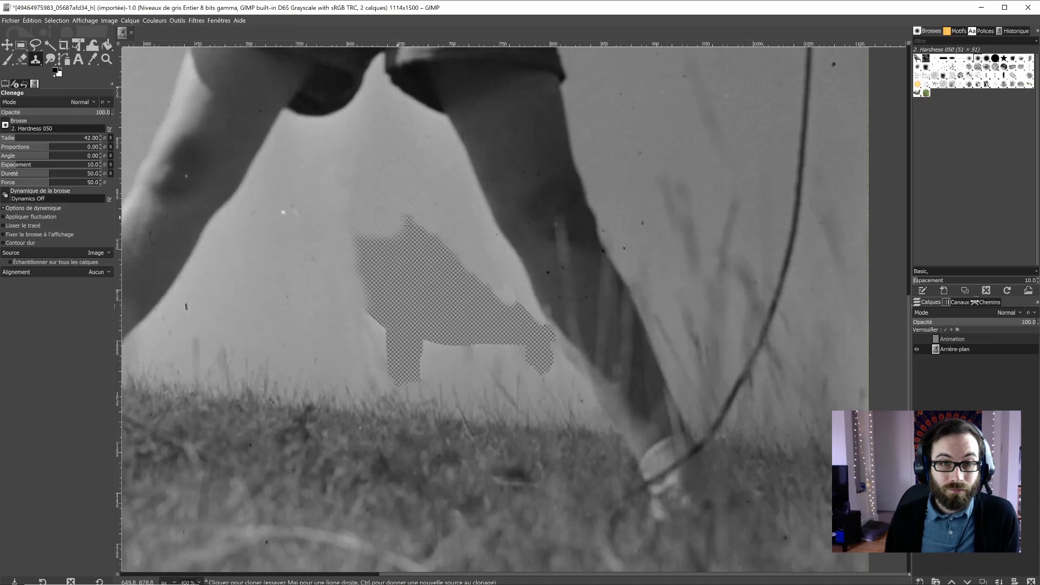
{"action": "mouse_move", "coordinate": [357, 211]}
{"action": "left_mouse_down"}
{"action": "mouse_move", "coordinate": [466, 284]}
{"action": "mouse_move", "coordinate": [358, 239]}
{"action": "mouse_move", "coordinate": [384, 260]}
{"action": "mouse_move", "coordinate": [372, 296]}
{"action": "mouse_move", "coordinate": [476, 284]}
{"action": "mouse_move", "coordinate": [399, 348]}
{"action": "left_mouse_up"}
{"action": "left_click", "coordinate": [404, 154], "text": "ctrl"}
{"action": "left_click", "coordinate": [453, 202], "text": "ctrl"}
{"action": "left_click_drag", "start_coordinate": [493, 286], "coordinate": [513, 321]}
Step: Clone nearby sky and grass over the remaining parts of the hole, adjusting the brush size and resampling the source for each area
{"action": "scroll", "coordinate": [569, 365], "scroll_direction": "up", "scroll_amount": 3}
{"action": "left_click", "coordinate": [7, 138]}
{"action": "left_click", "coordinate": [433, 361], "text": "ctrl"}
{"action": "left_click_drag", "start_coordinate": [467, 354], "coordinate": [454, 313]}
{"action": "mouse_move", "coordinate": [486, 382]}
{"action": "left_mouse_down"}
{"action": "mouse_move", "coordinate": [511, 375]}
{"action": "mouse_move", "coordinate": [518, 339]}
{"action": "left_mouse_up"}
{"action": "left_click", "coordinate": [423, 165], "text": "ctrl"}
{"action": "mouse_move", "coordinate": [451, 208]}
{"action": "left_mouse_down"}
{"action": "mouse_move", "coordinate": [550, 308]}
{"action": "mouse_move", "coordinate": [504, 259]}
{"action": "mouse_move", "coordinate": [499, 234]}
{"action": "mouse_move", "coordinate": [490, 248]}
{"action": "mouse_move", "coordinate": [515, 318]}
{"action": "mouse_move", "coordinate": [440, 222]}
{"action": "mouse_move", "coordinate": [497, 360]}
{"action": "mouse_move", "coordinate": [465, 392]}
{"action": "mouse_move", "coordinate": [444, 312]}
{"action": "mouse_move", "coordinate": [316, 307]}
{"action": "mouse_move", "coordinate": [406, 362]}
{"action": "left_mouse_up"}
{"action": "left_click", "coordinate": [451, 395], "text": "ctrl"}
{"action": "scroll", "coordinate": [734, 404], "scroll_direction": "down", "scroll_amount": 3}
{"action": "left_click", "coordinate": [16, 138]}
{"action": "left_click", "coordinate": [436, 347], "text": "ctrl"}
{"action": "left_click_drag", "start_coordinate": [436, 329], "coordinate": [507, 305]}
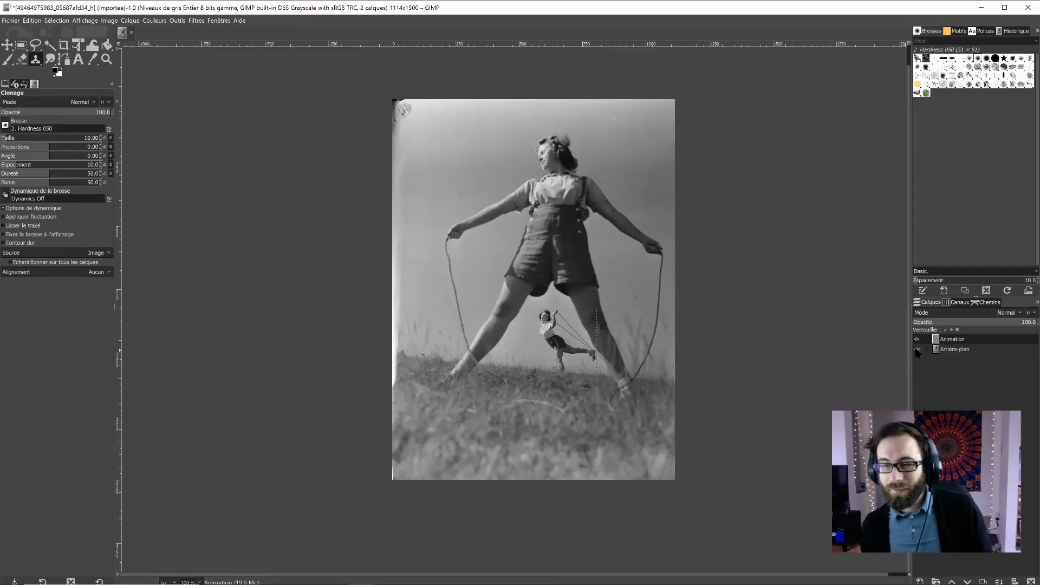
Step: Hide the Arrière-plan layer and delete the sky between the ropes and the girl's body on the Animation layer with contiguous selections
{"action": "left_click", "coordinate": [917, 349]}
{"action": "scroll", "coordinate": [584, 348], "scroll_direction": "up", "scroll_amount": 5}
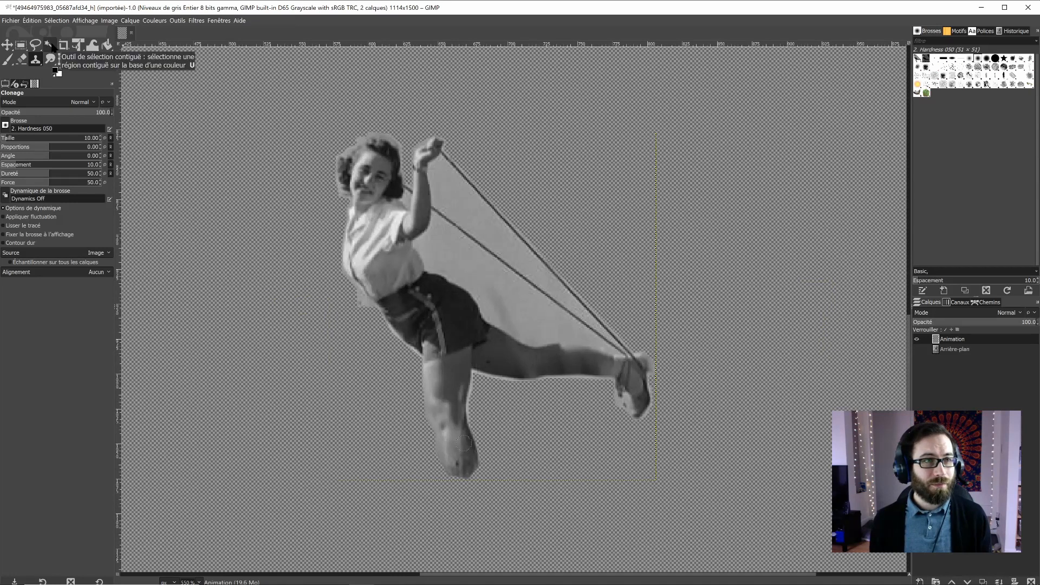
{"action": "left_click", "coordinate": [49, 45]}
{"action": "left_click", "coordinate": [470, 212]}
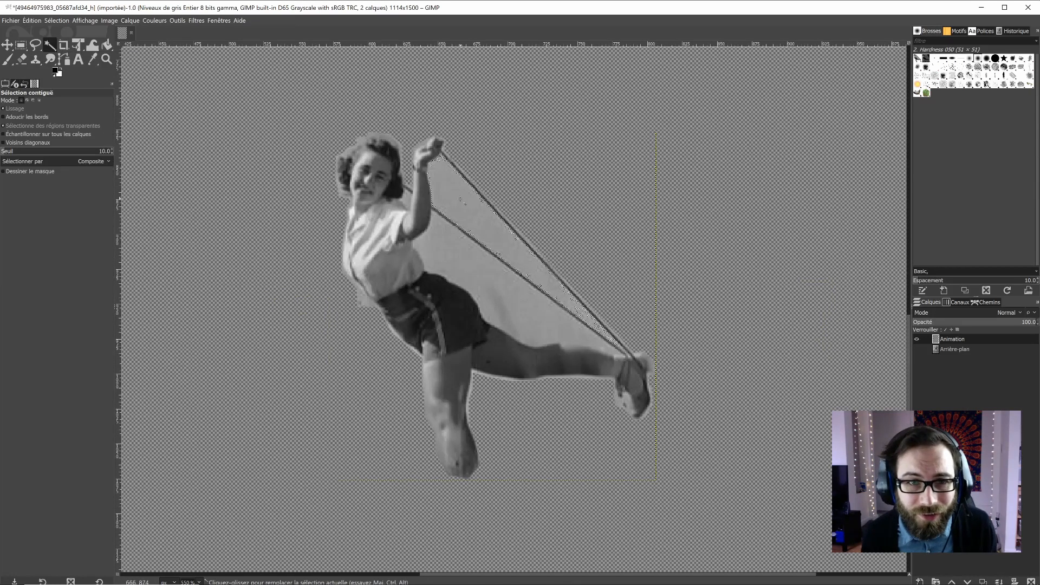
{"action": "key", "text": "Delete"}
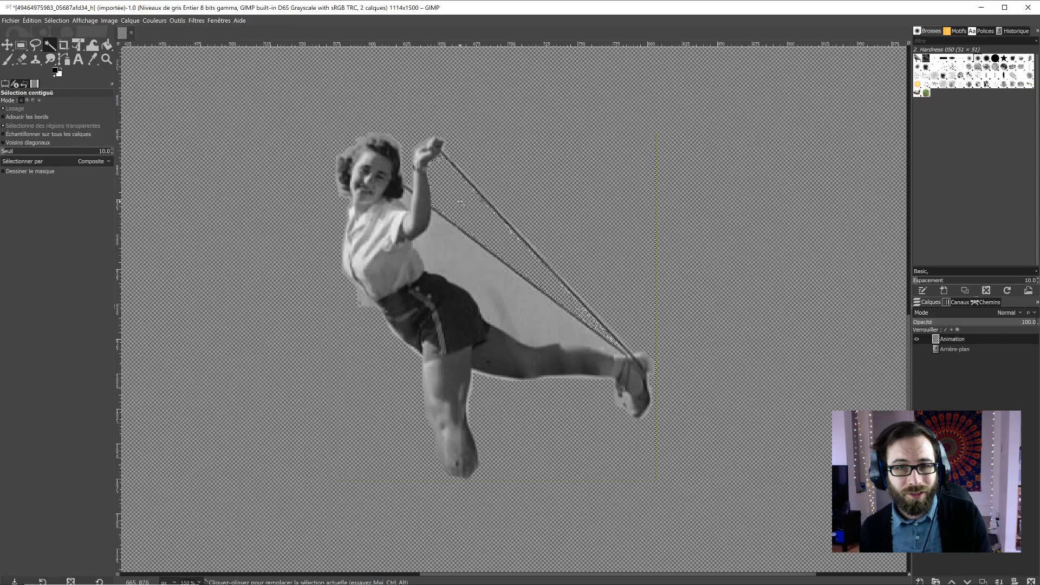
{"action": "left_click", "coordinate": [486, 276]}
{"action": "key", "text": "Delete"}
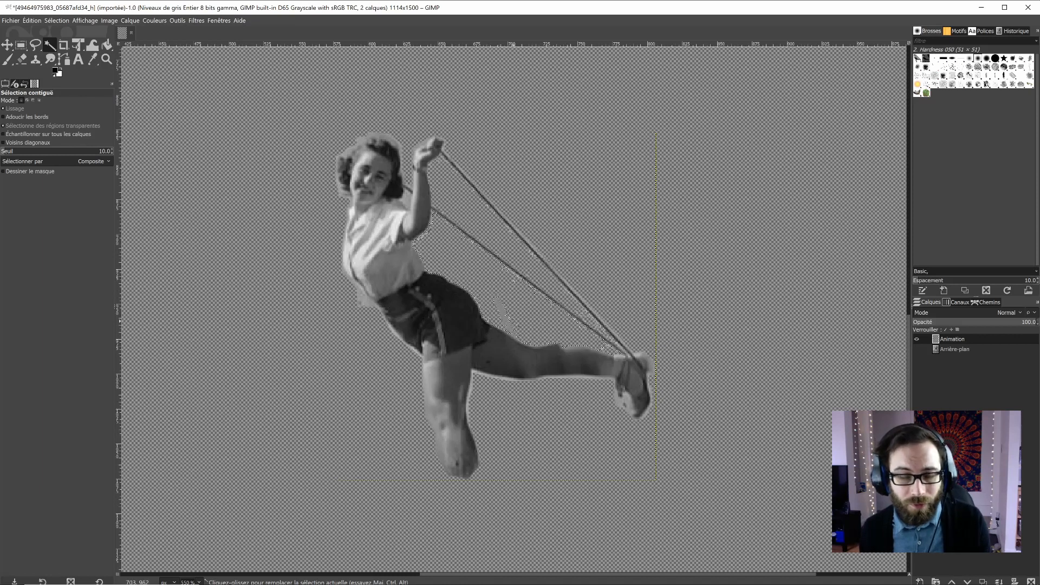
Step: Delete the leftover sky patch above the girl's thigh and clean the fringe around her hair with the Eraser at size 10
{"action": "scroll", "coordinate": [516, 321], "scroll_direction": "up", "scroll_amount": 5}
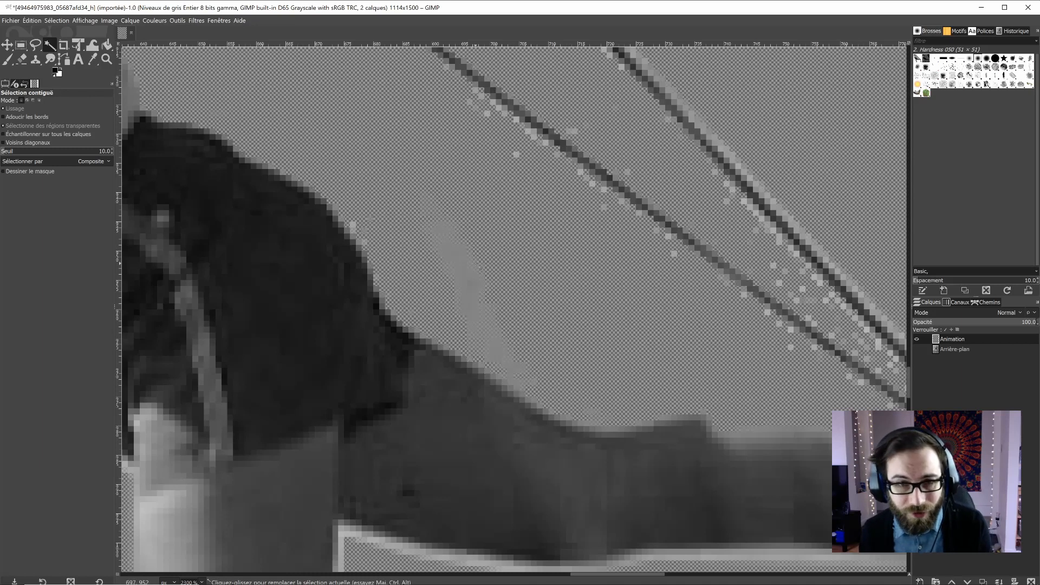
{"action": "key", "text": "Delete"}
{"action": "scroll", "coordinate": [567, 283], "scroll_direction": "up", "scroll_amount": 3}
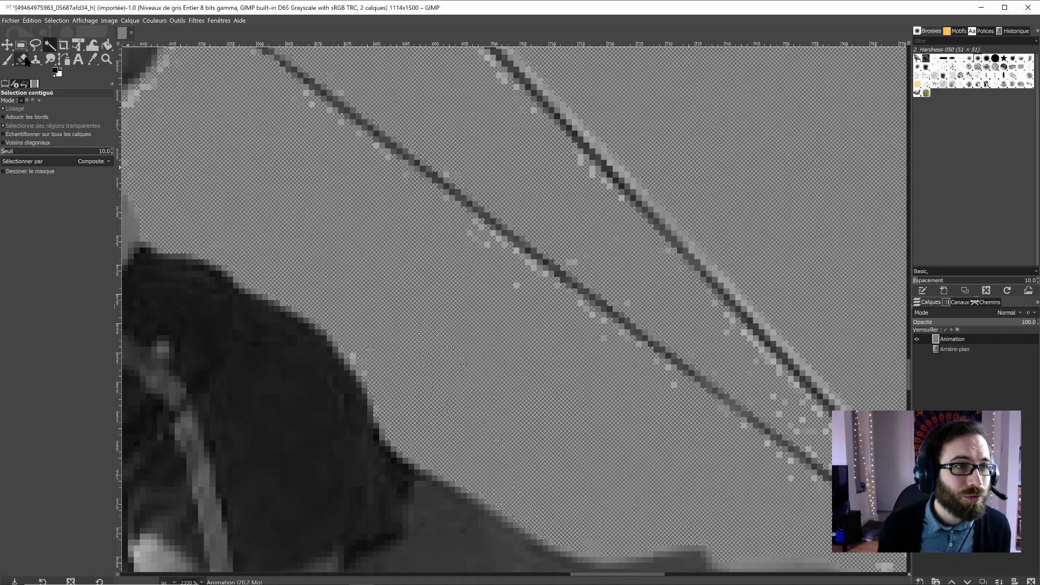
{"action": "left_click", "coordinate": [22, 60]}
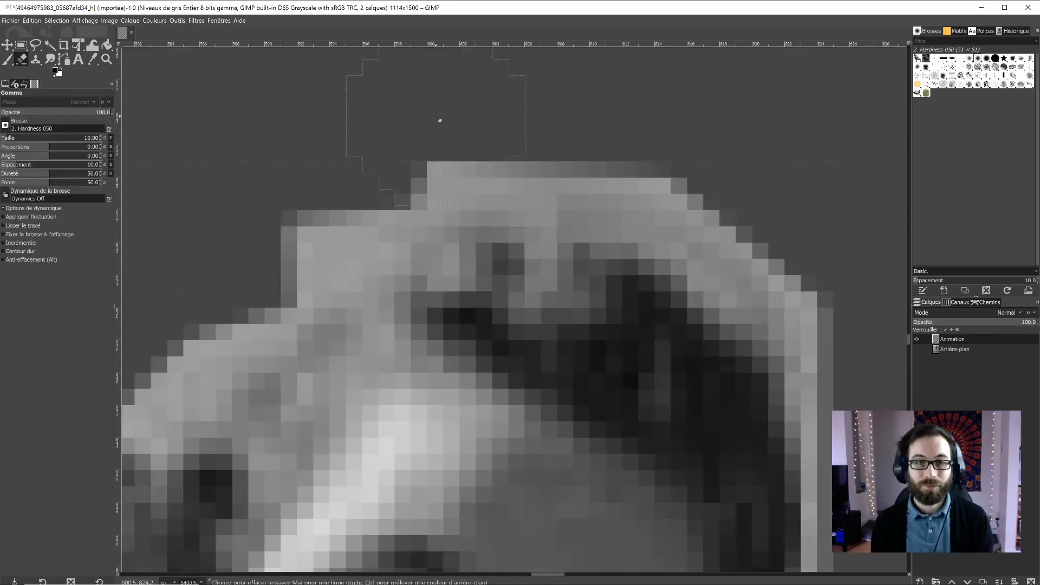
{"action": "mouse_move", "coordinate": [436, 116]}
{"action": "left_mouse_down"}
{"action": "mouse_move", "coordinate": [366, 136]}
{"action": "mouse_move", "coordinate": [297, 183]}
{"action": "mouse_move", "coordinate": [344, 192]}
{"action": "mouse_move", "coordinate": [481, 109]}
{"action": "left_mouse_up"}
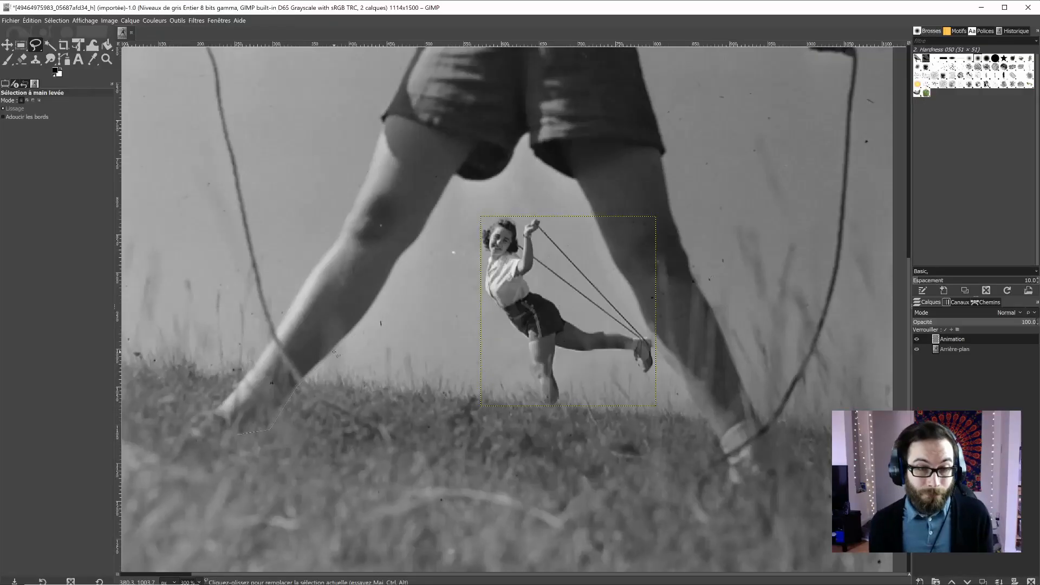
Step: Start a free selection along the inner edge of the large woman's leg on the photo's left side and the hem of her shorts
{"action": "scroll", "coordinate": [378, 349], "scroll_direction": "up", "scroll_amount": 4}
{"action": "left_click_drag", "start_coordinate": [293, 440], "coordinate": [423, 249]}
{"action": "left_click_drag", "start_coordinate": [449, 227], "coordinate": [406, 332]}
{"action": "left_click", "coordinate": [520, 216]}
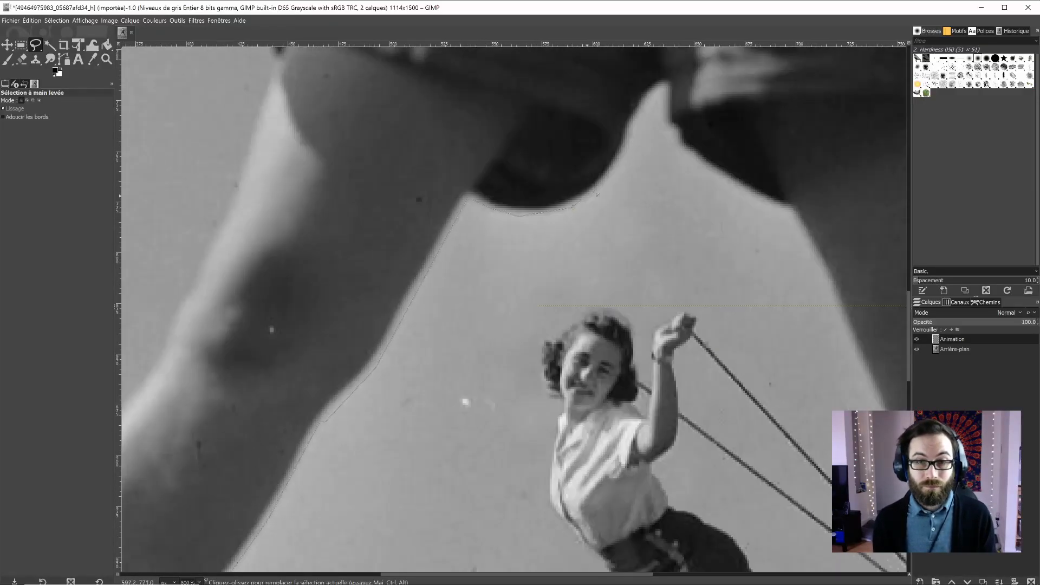
{"action": "left_click", "coordinate": [572, 206]}
{"action": "left_click", "coordinate": [618, 170]}
{"action": "left_click_drag", "start_coordinate": [621, 163], "coordinate": [496, 285]}
{"action": "left_click", "coordinate": [506, 252]}
{"action": "left_click", "coordinate": [522, 226]}
{"action": "left_click", "coordinate": [537, 213]}
{"action": "left_click", "coordinate": [665, 341]}
{"action": "left_click_drag", "start_coordinate": [665, 343], "coordinate": [367, 182]}
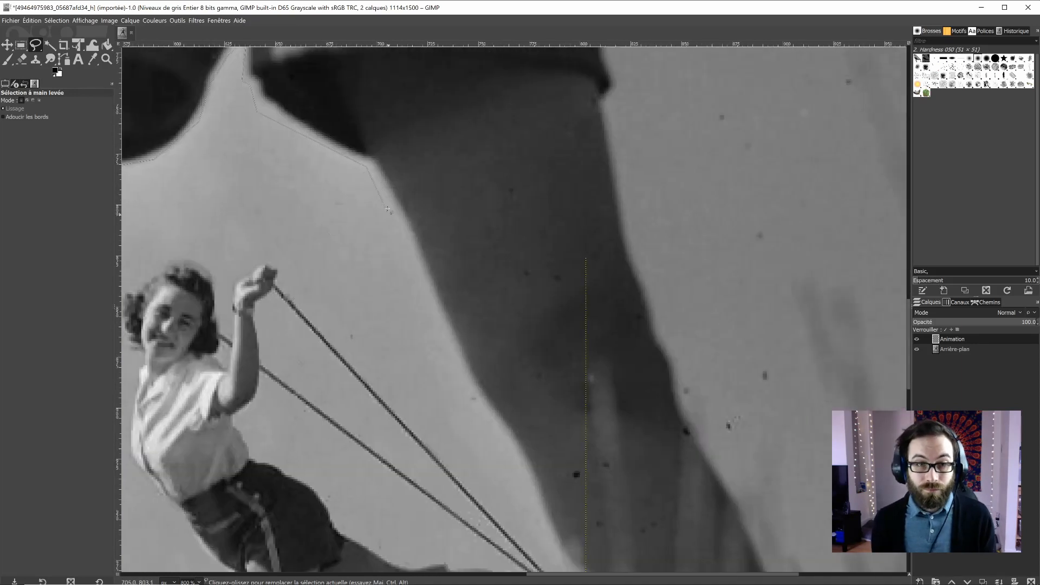
Step: Continue the free selection down the inner edge of the large woman's other leg, passing beside the small girl's raised foot
{"action": "left_click", "coordinate": [466, 391]}
{"action": "left_click_drag", "start_coordinate": [467, 392], "coordinate": [369, 279]}
{"action": "left_click", "coordinate": [417, 339]}
{"action": "left_click_drag", "start_coordinate": [438, 407], "coordinate": [347, 293]}
{"action": "left_click", "coordinate": [372, 346]}
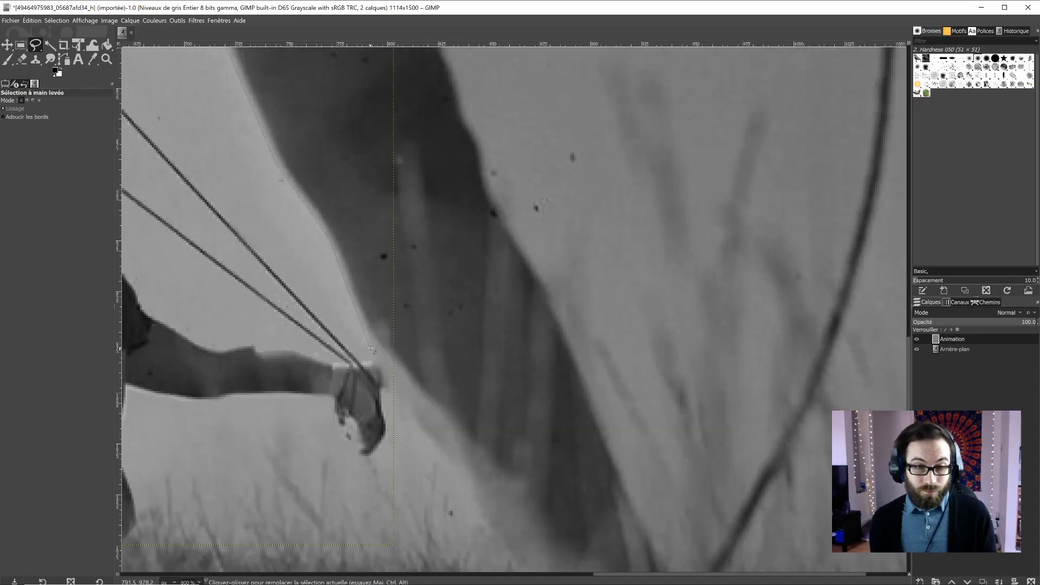
{"action": "left_click", "coordinate": [397, 382]}
{"action": "left_click", "coordinate": [427, 427]}
{"action": "left_click", "coordinate": [471, 479]}
Step: Carry the free selection around the ankle and back over the outside of both legs and the shorts, enclosing them
{"action": "left_click_drag", "start_coordinate": [470, 479], "coordinate": [307, 304]}
{"action": "left_click", "coordinate": [327, 353]}
{"action": "left_click", "coordinate": [367, 409]}
{"action": "left_click", "coordinate": [396, 459]}
{"action": "left_click", "coordinate": [504, 400]}
{"action": "key", "text": "2"}
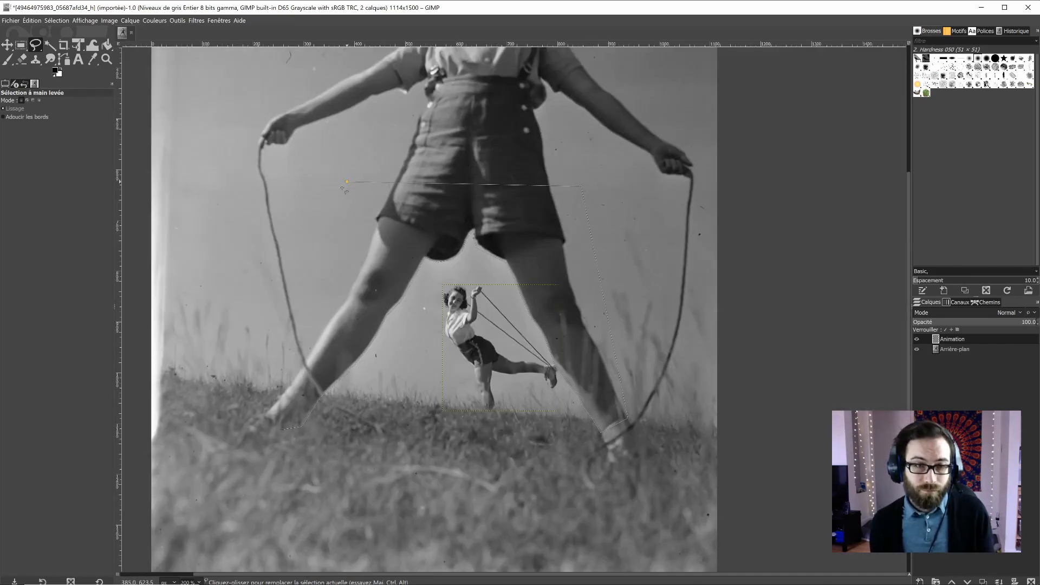
Step: Cut the selected legs out of the Arrière-plan layer and paste them as an Avant-plan layer above the Animation layer
{"action": "left_click", "coordinate": [954, 349]}
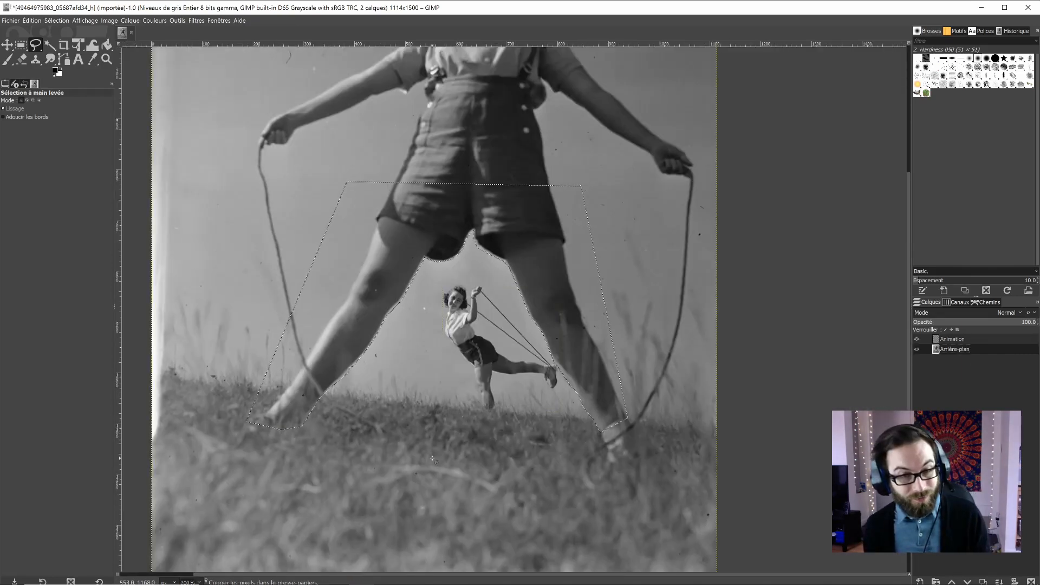
{"action": "key", "text": "ctrl+x"}
{"action": "key", "text": "ctrl+v"}
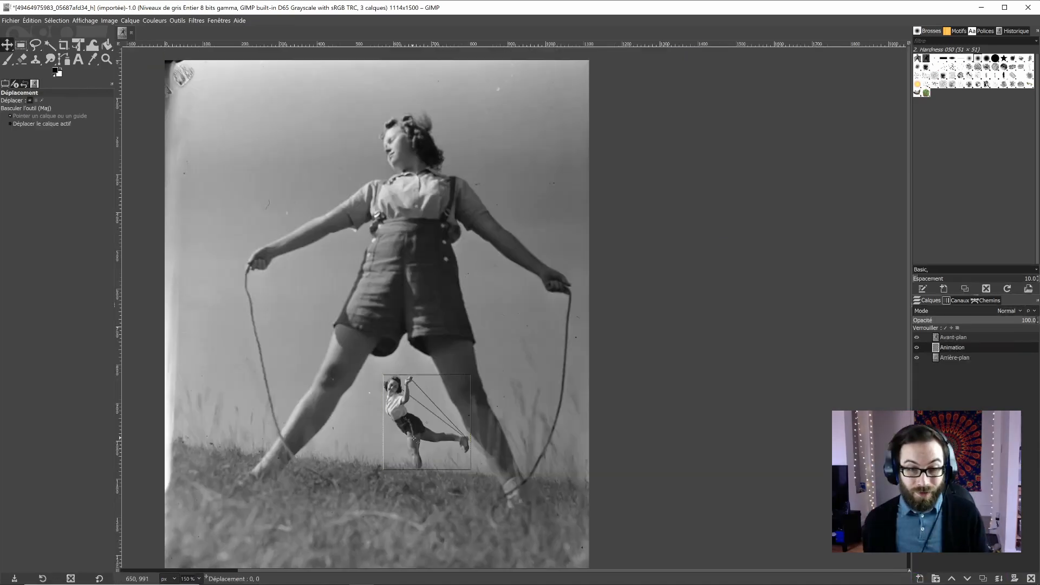
{"action": "left_click_drag", "start_coordinate": [398, 444], "coordinate": [443, 439]}
{"action": "left_click_drag", "start_coordinate": [969, 351], "coordinate": [968, 336]}
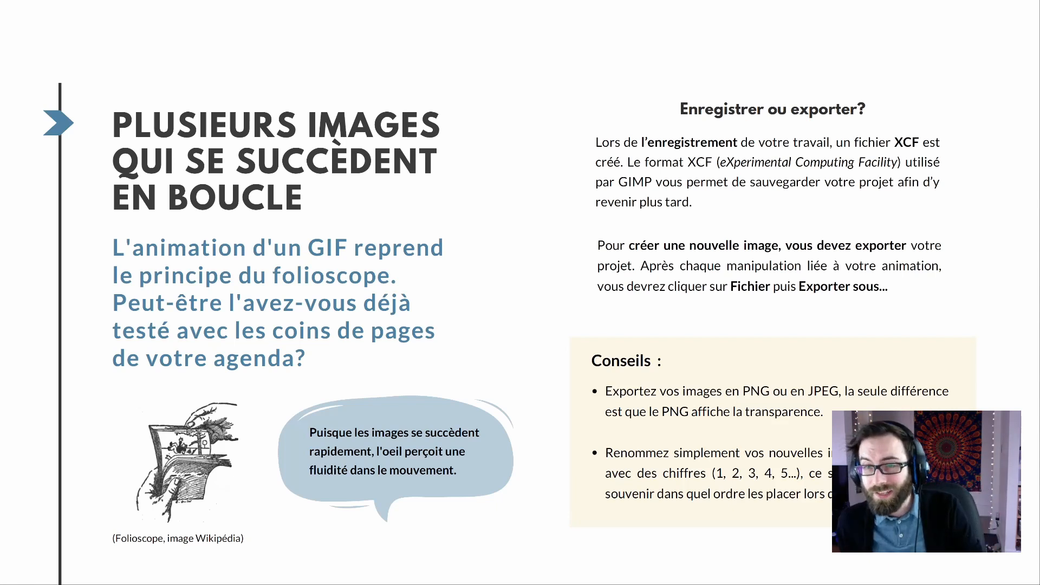
{"action": "key", "text": "Right"}
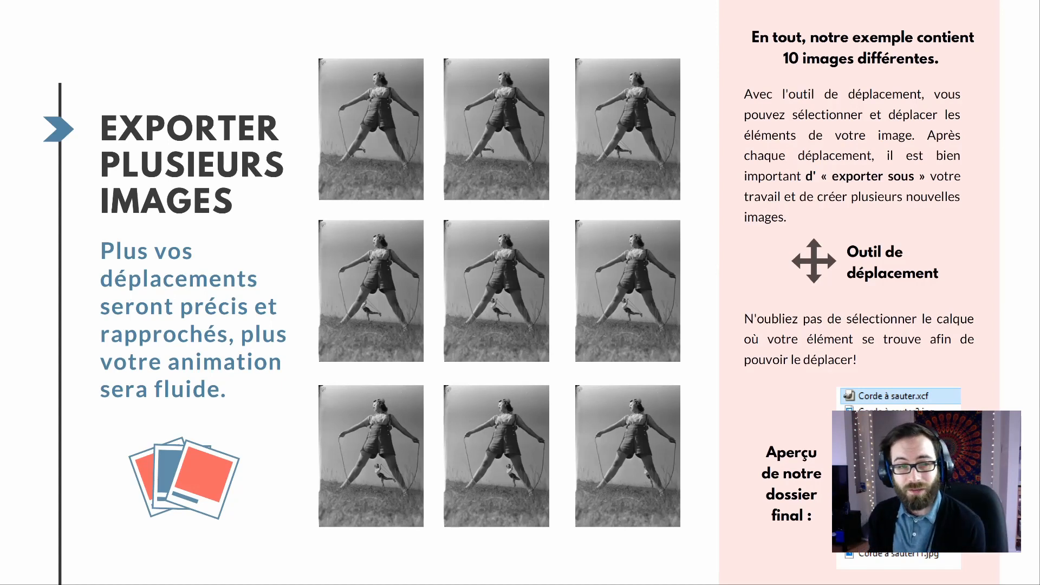
{"action": "key", "text": "alt+Tab"}
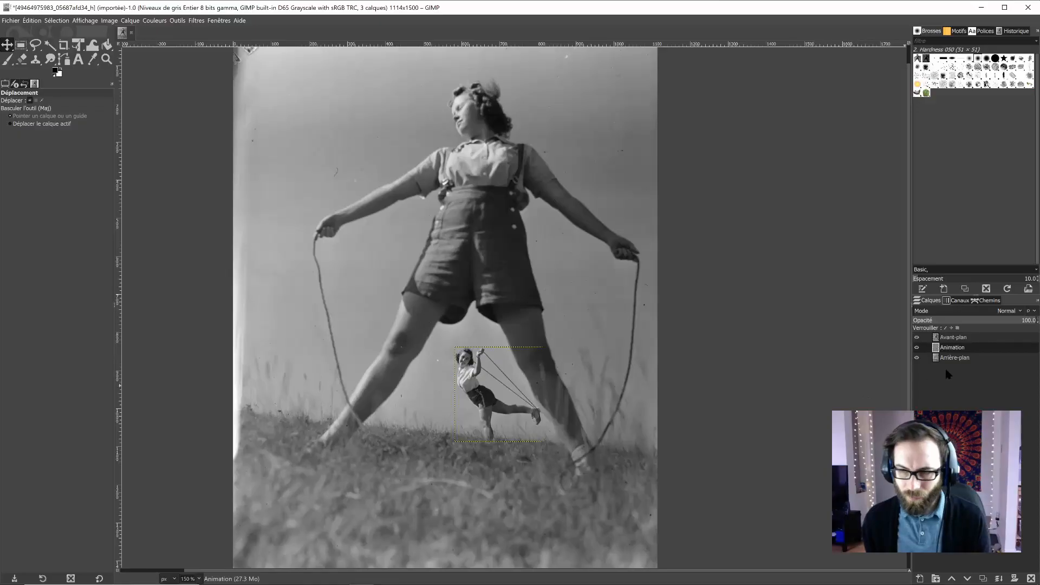
Step: Lock the position of the Avant-plan and Arrière-plan layers
{"action": "left_click", "coordinate": [957, 339]}
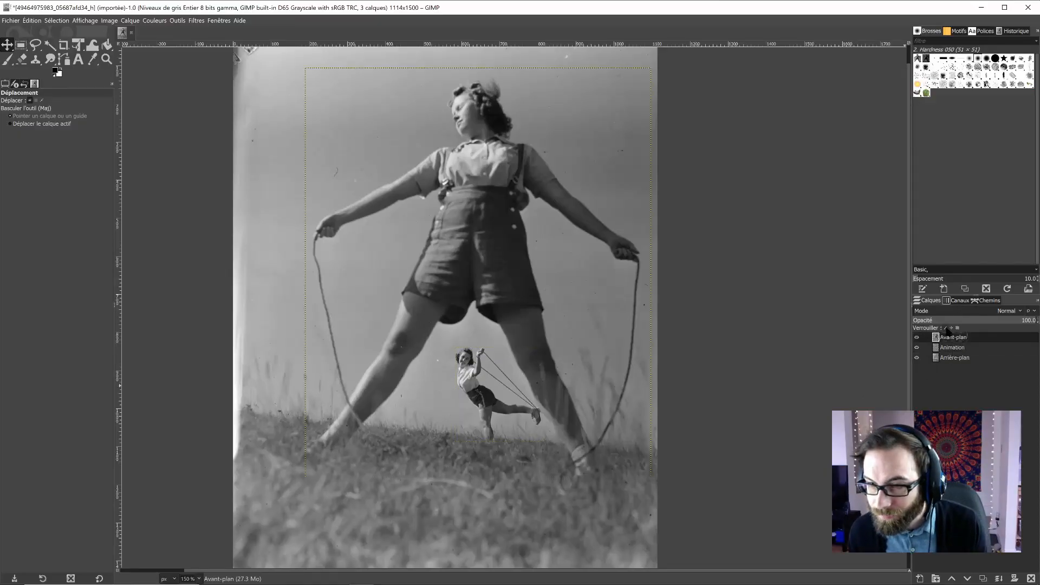
{"action": "left_click", "coordinate": [950, 356]}
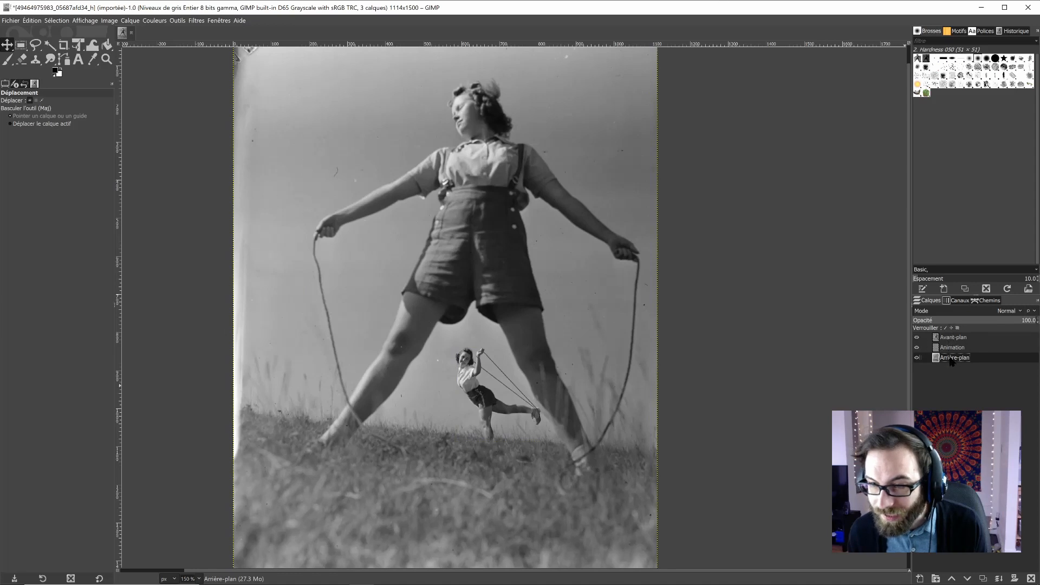
{"action": "left_click", "coordinate": [952, 328]}
{"action": "left_click", "coordinate": [952, 337]}
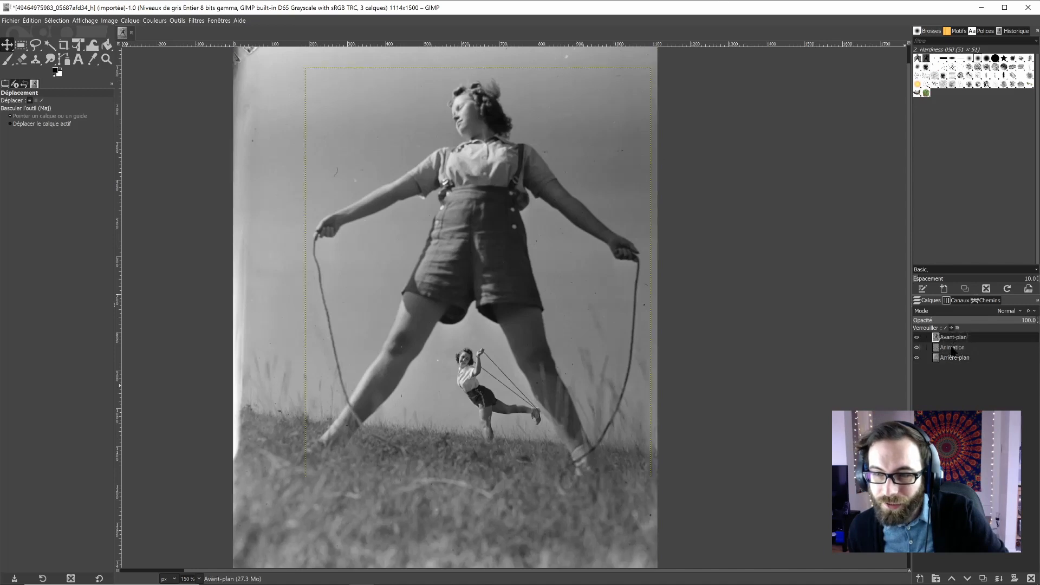
{"action": "left_click", "coordinate": [972, 358]}
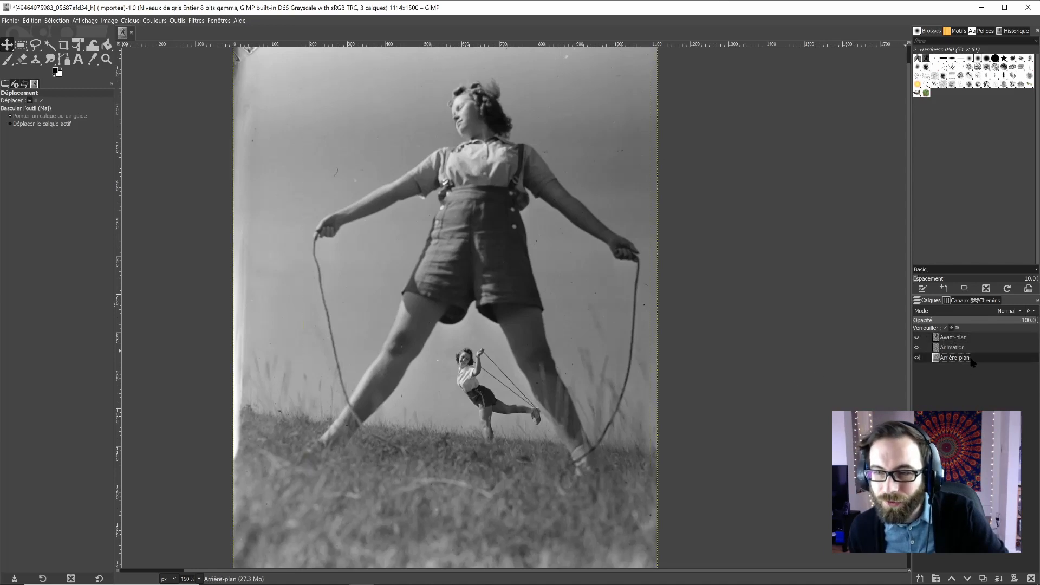
Step: Test that the locked layers stay in place, and move the girl on the Animation layer behind the leg on the photo's right side
{"action": "left_click", "coordinate": [596, 396]}
{"action": "left_click", "coordinate": [558, 396]}
{"action": "left_click", "coordinate": [569, 406]}
{"action": "left_click", "coordinate": [601, 403]}
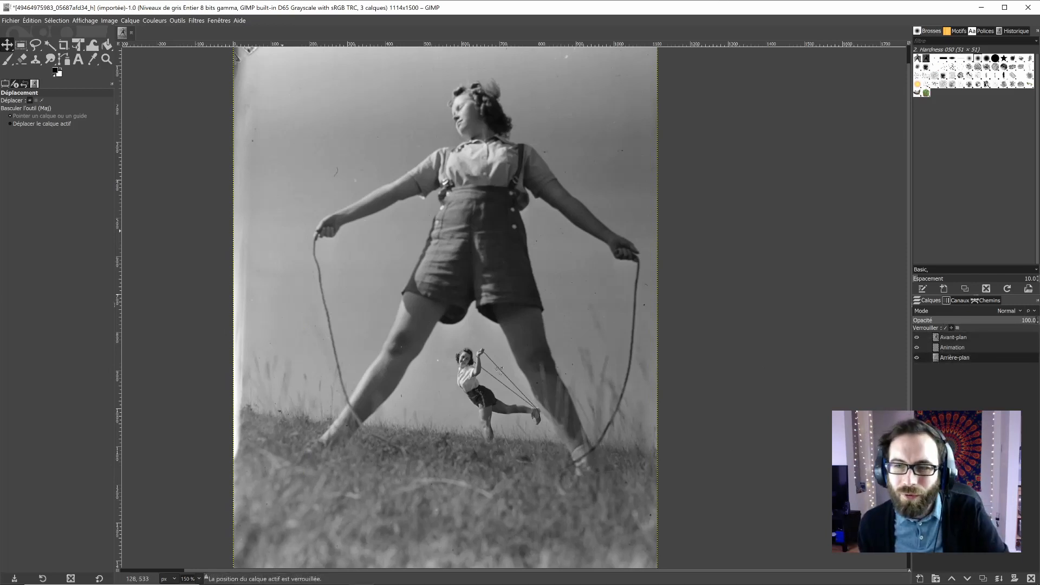
{"action": "left_click", "coordinate": [478, 421]}
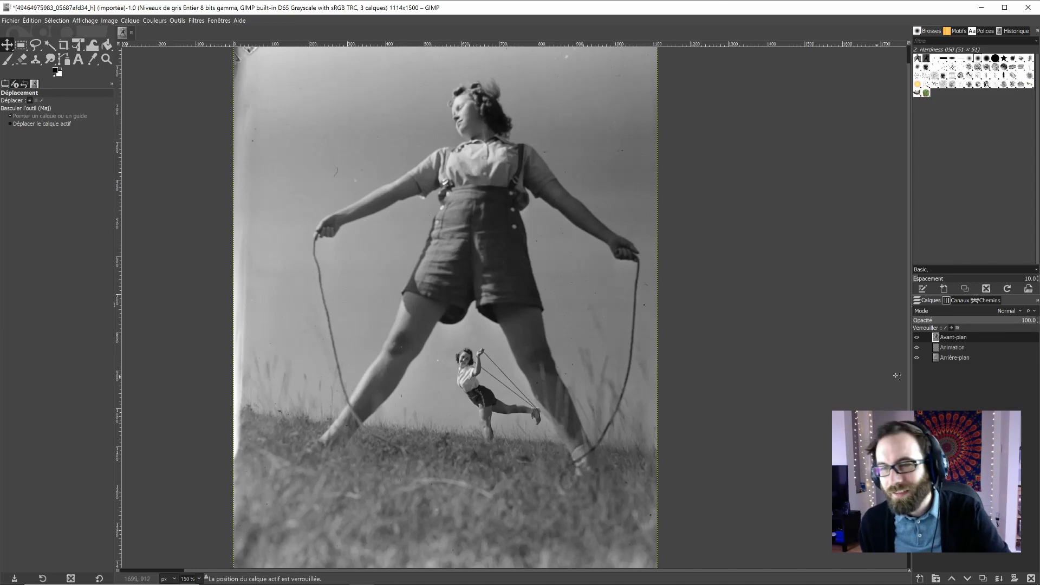
{"action": "left_click_drag", "start_coordinate": [488, 413], "coordinate": [549, 417]}
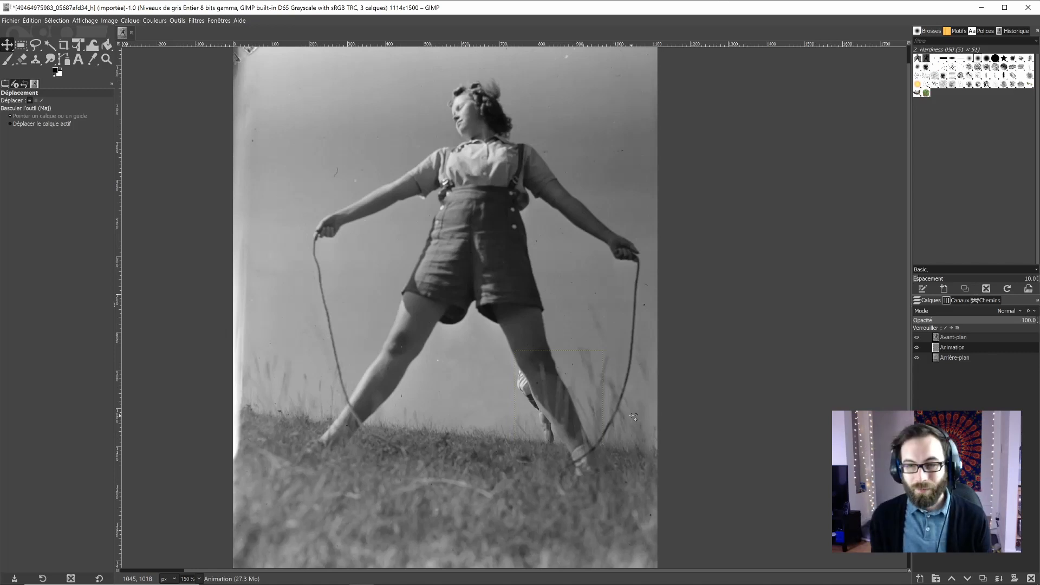
Step: Export the current picture to the GIF folder on the Desktop as 1.png
{"action": "left_click", "coordinate": [10, 20]}
{"action": "left_click", "coordinate": [58, 150]}
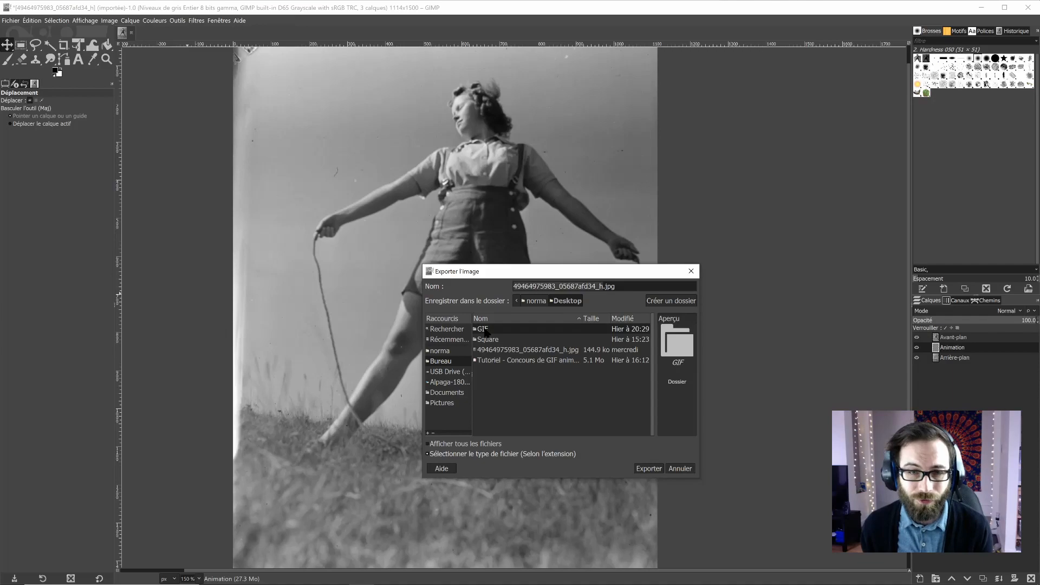
{"action": "double_click", "coordinate": [483, 328]}
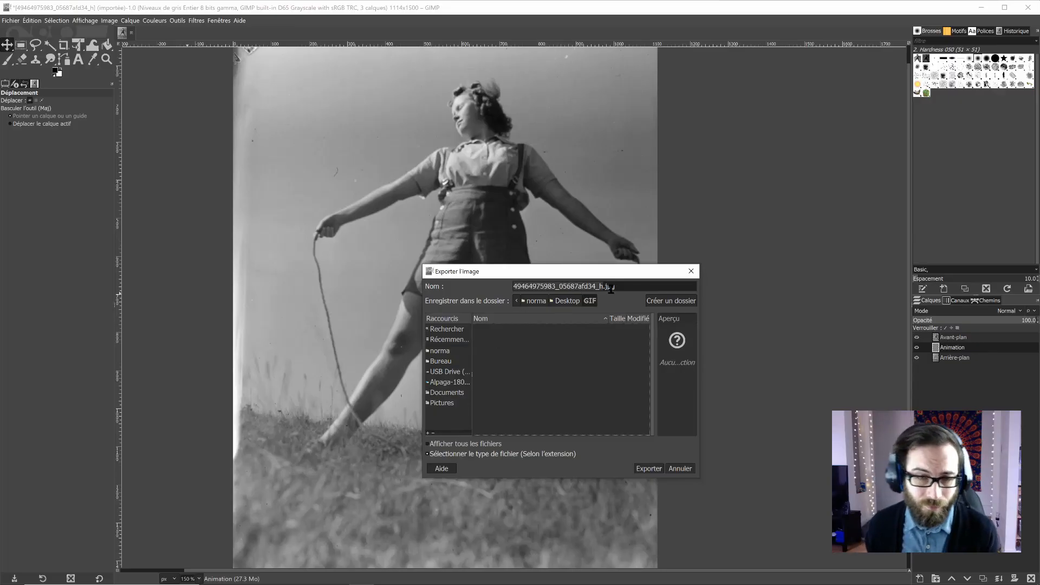
{"action": "triple_click", "coordinate": [636, 290]}
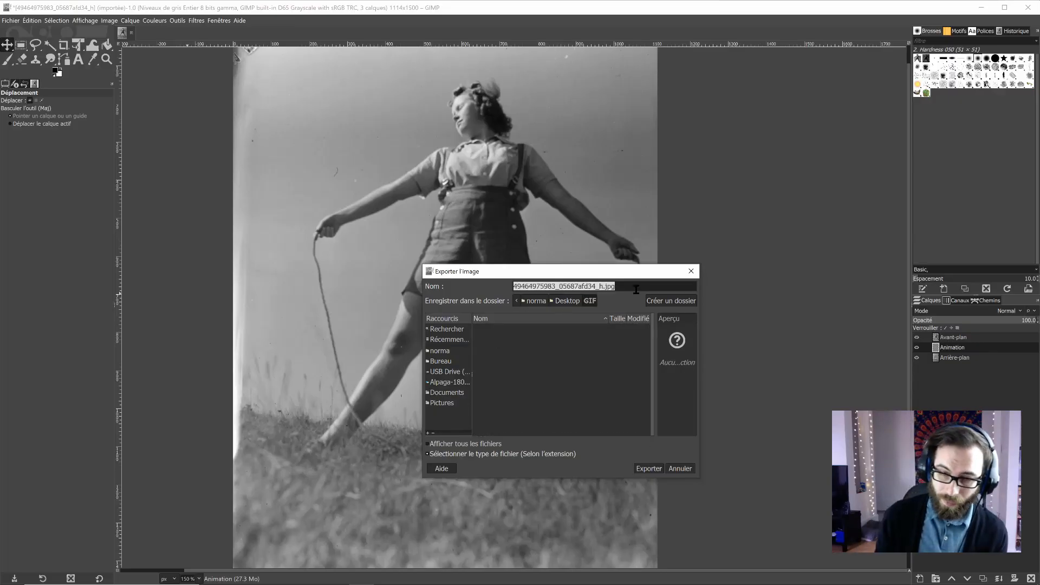
{"action": "type", "text": "1"}
{"action": "left_click_drag", "start_coordinate": [630, 277], "coordinate": [642, 120]}
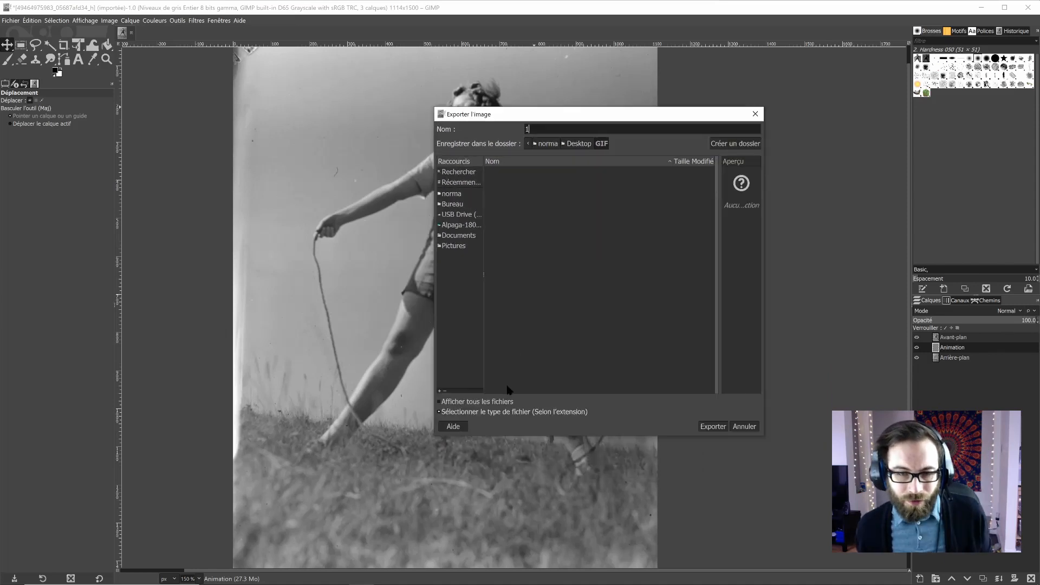
{"action": "left_click", "coordinate": [494, 412]}
{"action": "left_click_drag", "start_coordinate": [760, 447], "coordinate": [760, 464]}
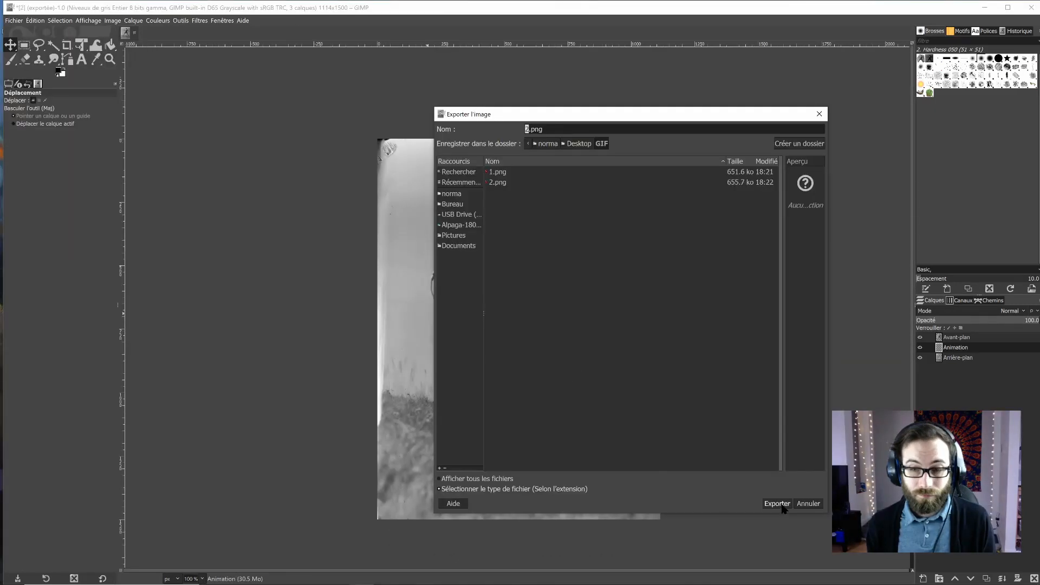
Step: Export the girl's next successive positions to the GIF folder as PNG frames 3 to 6
{"action": "left_click", "coordinate": [777, 504]}
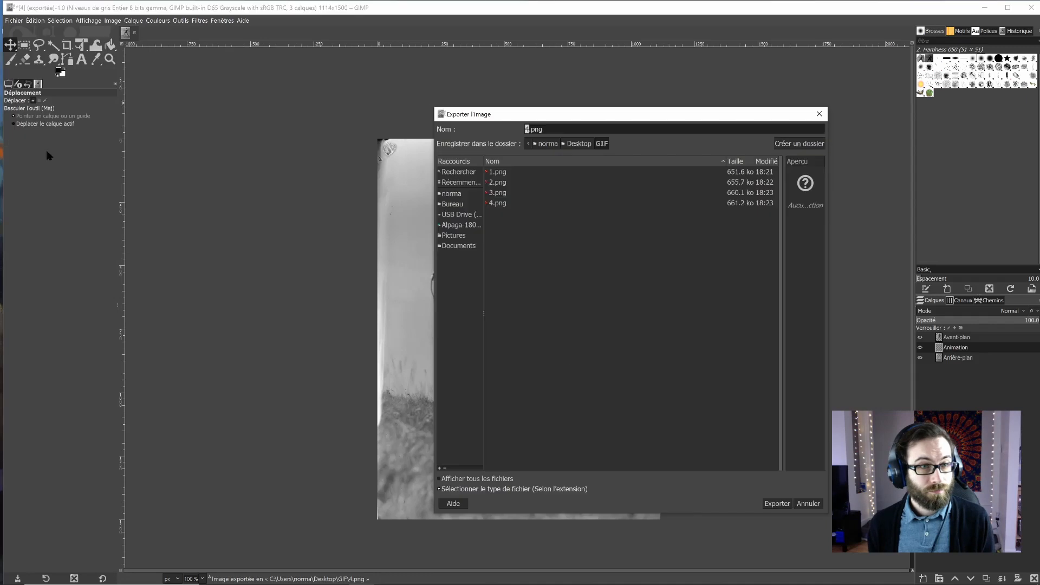
{"action": "key", "text": "Return"}
{"action": "left_click", "coordinate": [580, 388]}
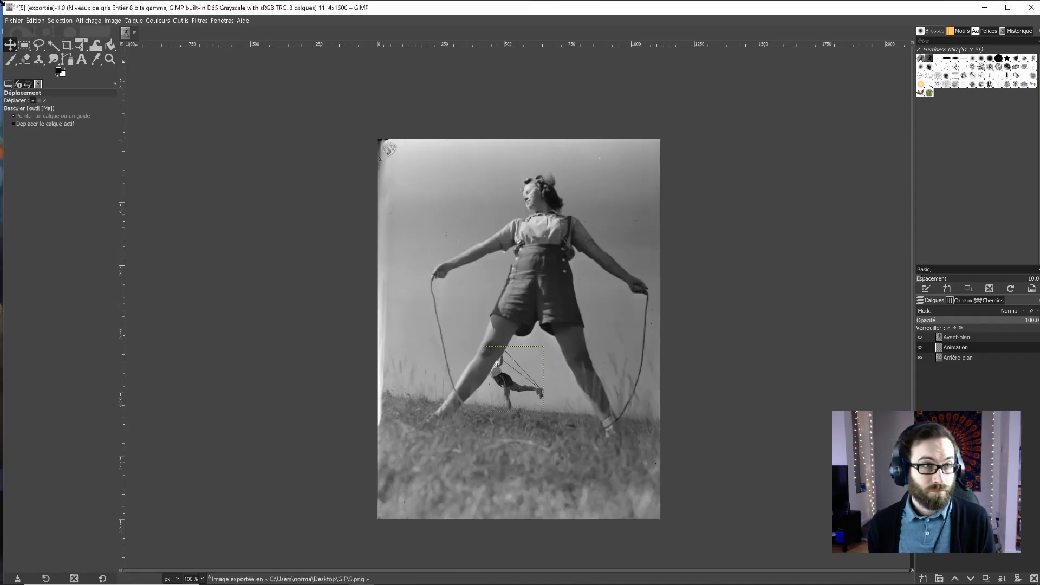
{"action": "left_click", "coordinate": [13, 21]}
{"action": "left_click", "coordinate": [83, 152]}
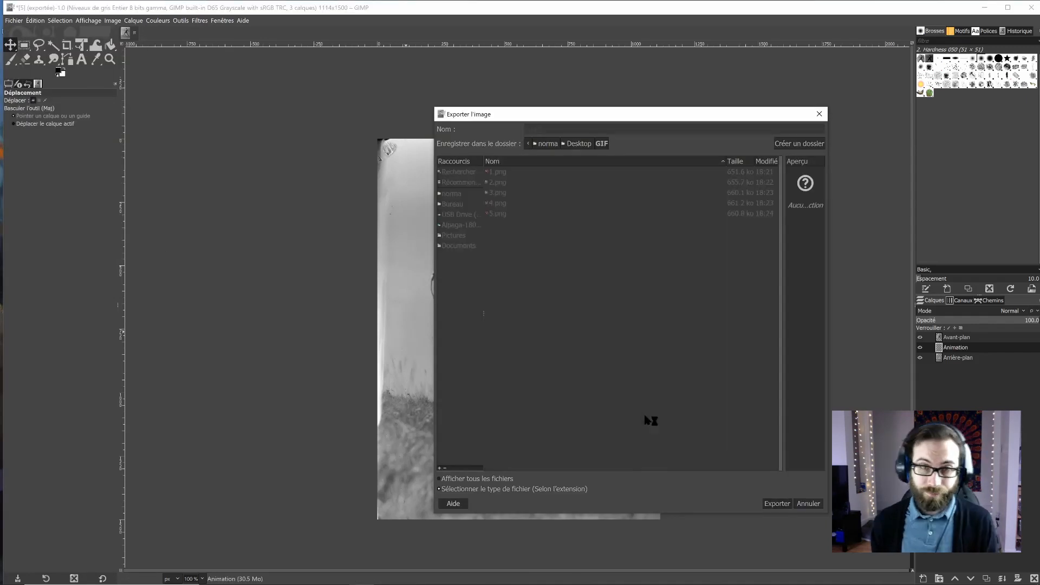
Step: Export the girl's following two positions to the GIF folder as 7.png and 8.png
{"action": "left_click", "coordinate": [13, 21]}
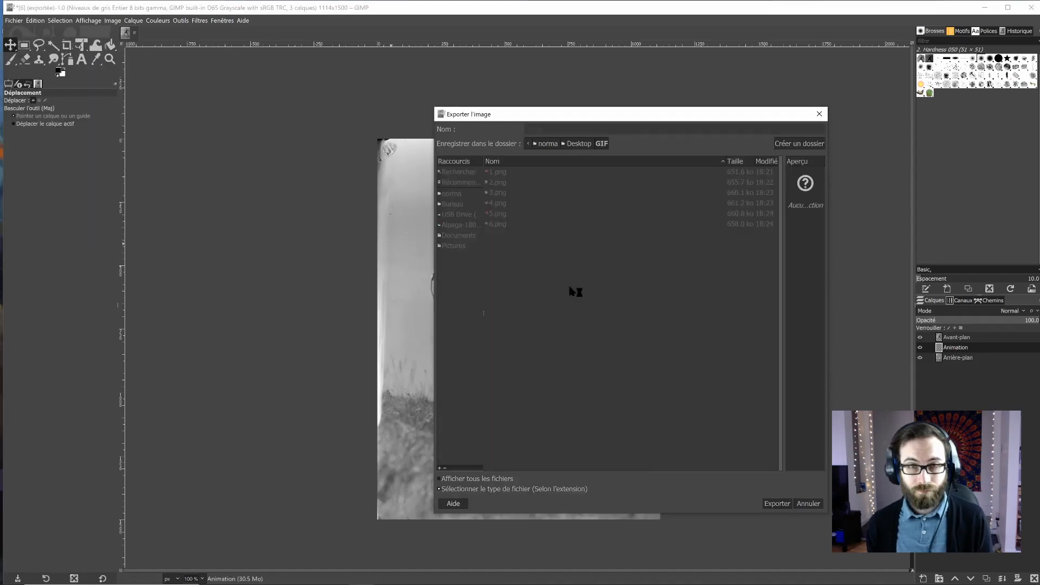
{"action": "key", "text": "Return"}
{"action": "left_click", "coordinate": [580, 388]}
{"action": "left_click", "coordinate": [13, 20]}
{"action": "left_click", "coordinate": [57, 152]}
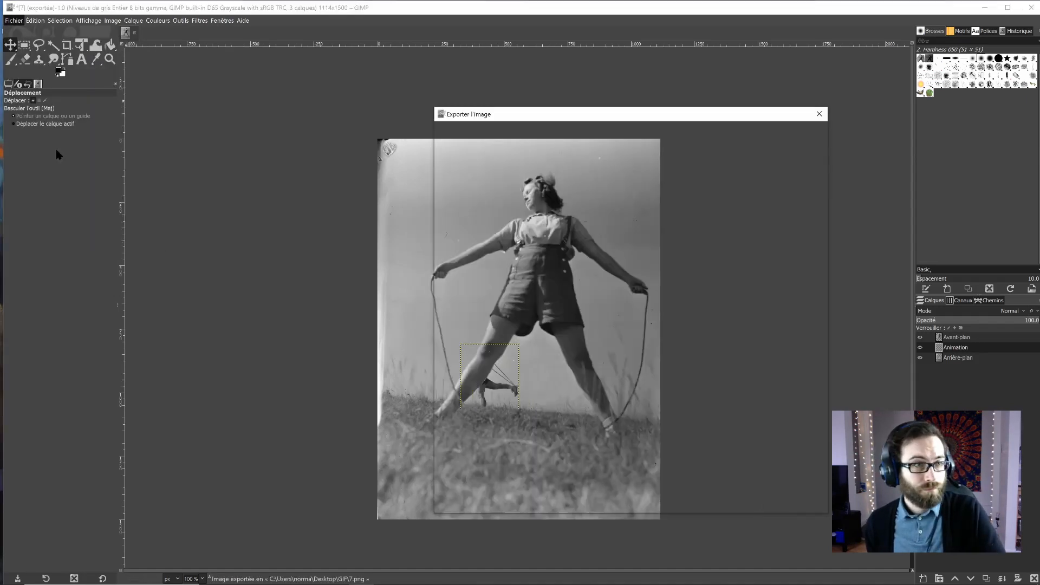
{"action": "type", "text": "8"}
{"action": "key", "text": "Return"}
{"action": "left_click", "coordinate": [577, 386]}
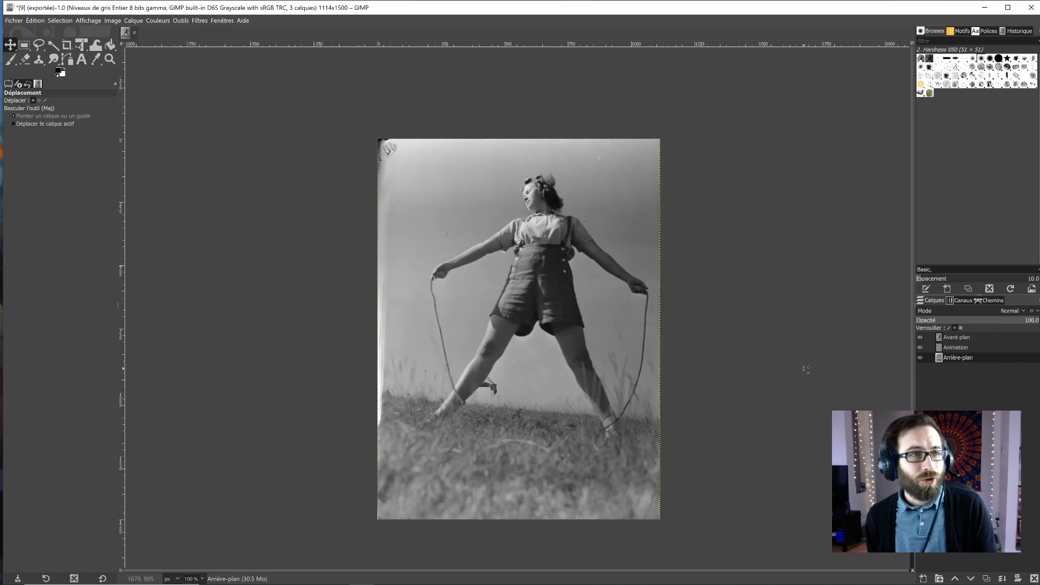
Step: Save the layered project on the Desktop as Tutoriel.xcf
{"action": "left_click", "coordinate": [14, 20]}
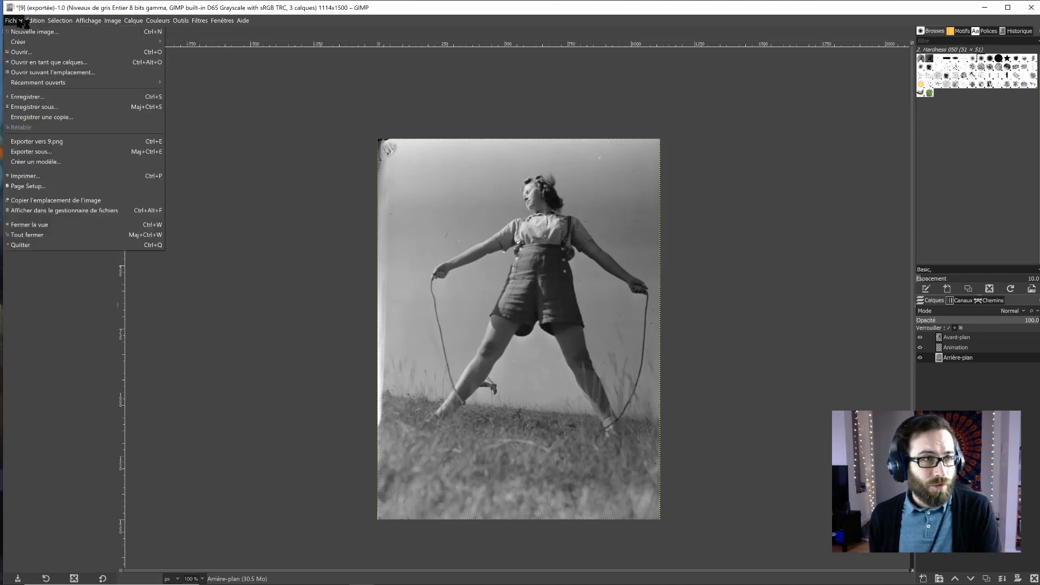
{"action": "left_click", "coordinate": [24, 110]}
{"action": "type", "text": "Tu"}
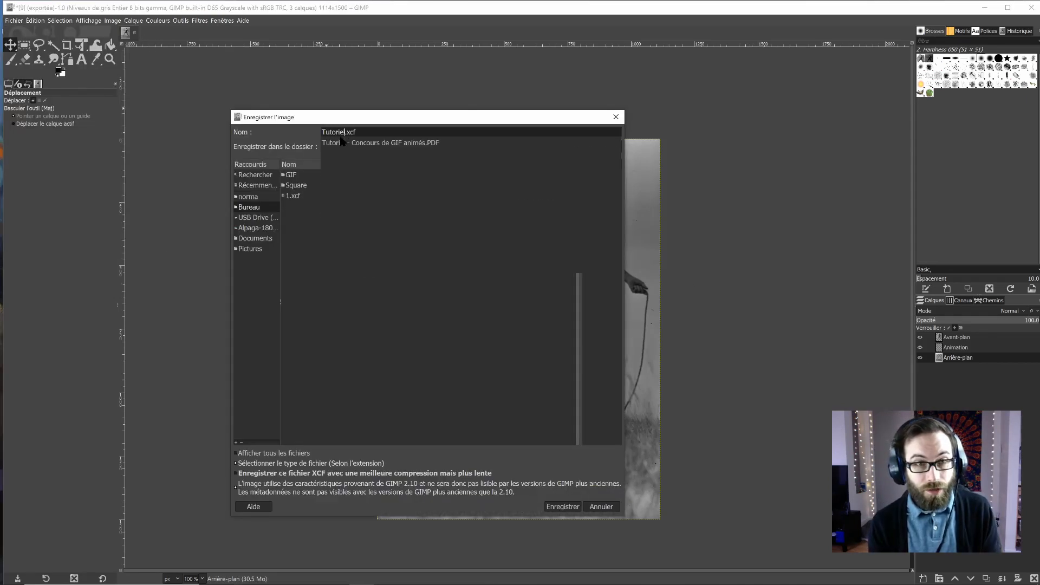
{"action": "type", "text": "toriel"}
{"action": "key", "text": "Return"}
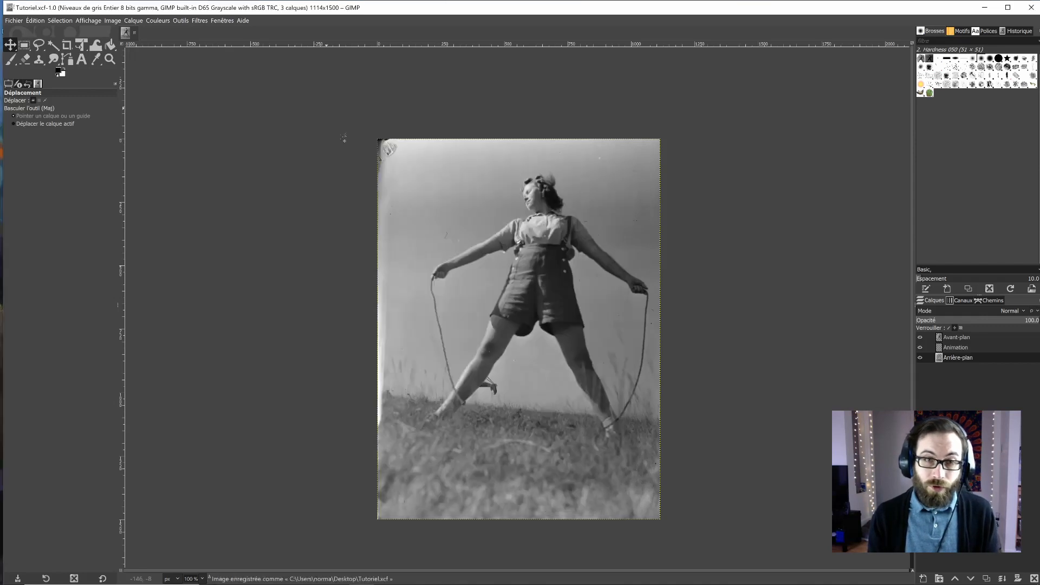
Step: Close the saved project and open the frames 1.png to 9.png together as layers of a new image
{"action": "left_click", "coordinate": [1031, 7]}
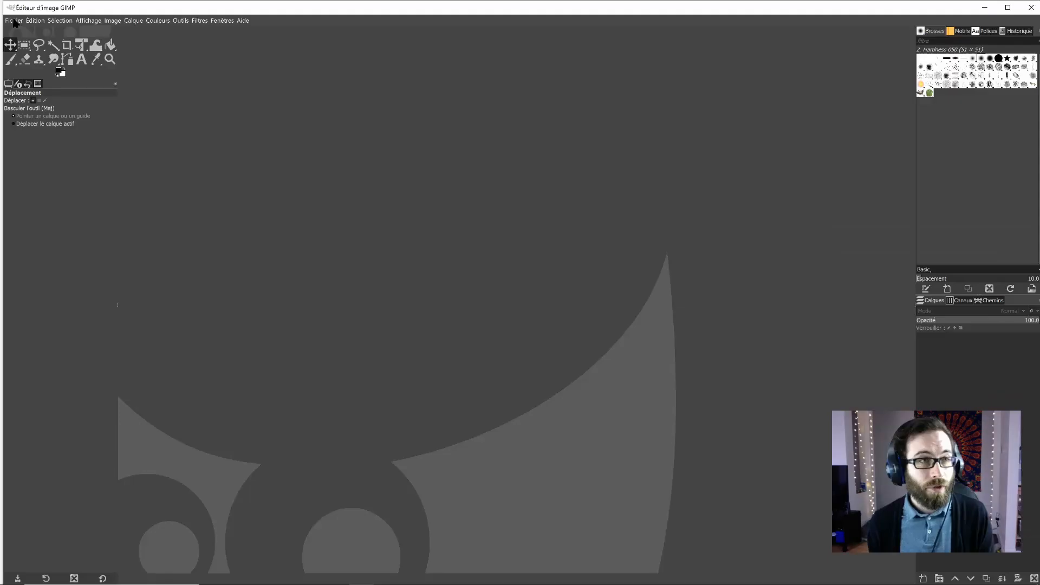
{"action": "left_click", "coordinate": [14, 21]}
{"action": "left_click", "coordinate": [25, 63]}
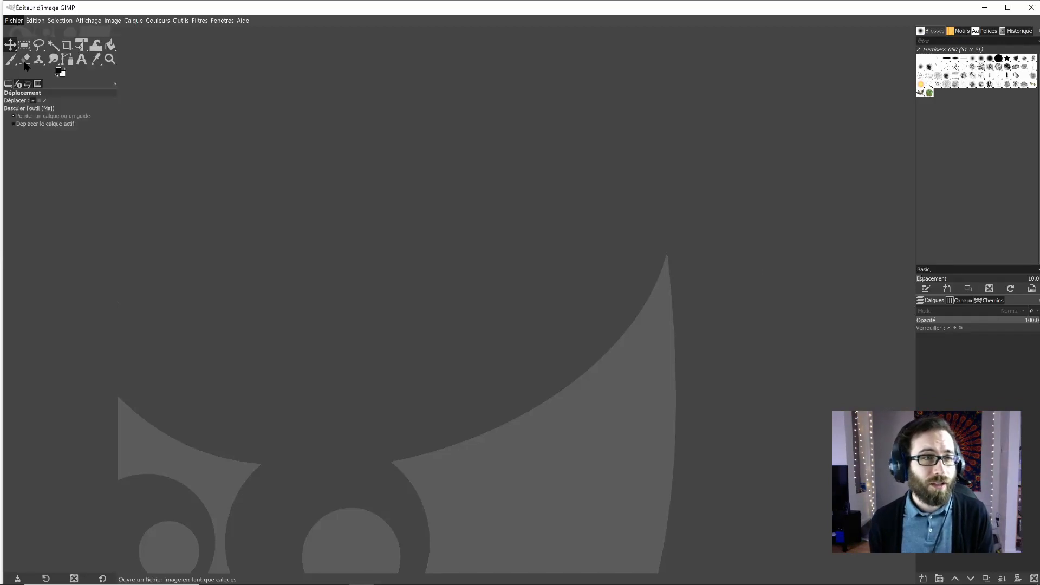
{"action": "left_click", "coordinate": [231, 210]}
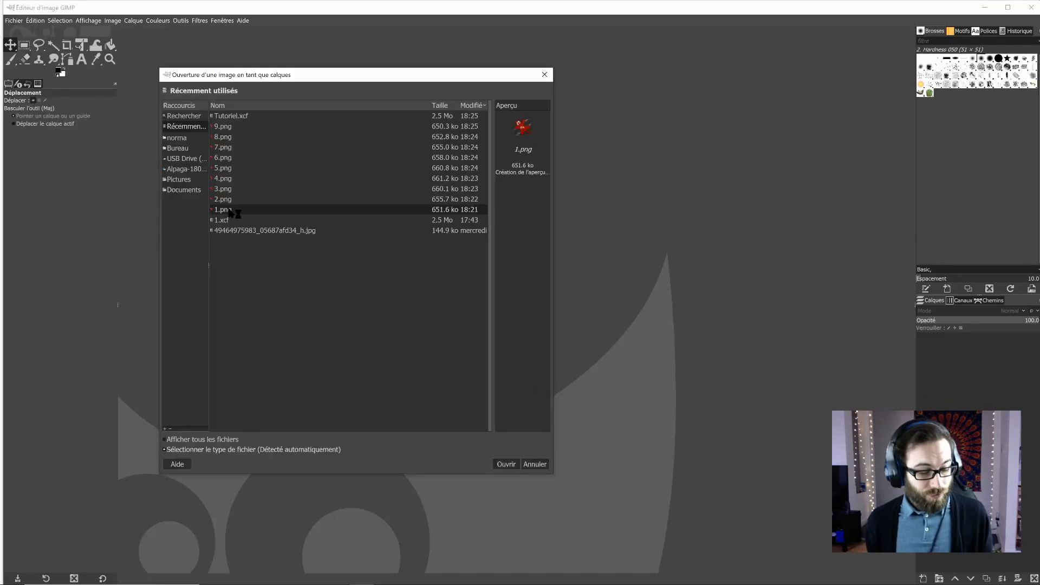
{"action": "left_click", "coordinate": [223, 127], "text": "shift"}
{"action": "left_click", "coordinate": [506, 465]}
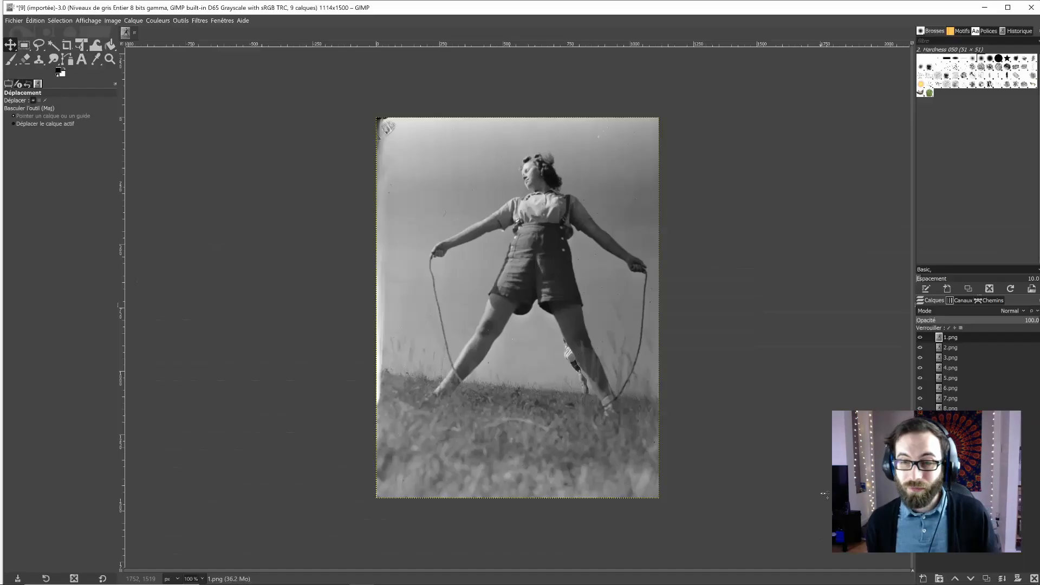
Step: Reverse the order of the frame layers so that 9.png is at the top and 1.png at the bottom
{"action": "left_click_drag", "start_coordinate": [955, 337], "coordinate": [954, 422]}
{"action": "left_click_drag", "start_coordinate": [955, 337], "coordinate": [955, 406]}
{"action": "left_click_drag", "start_coordinate": [955, 337], "coordinate": [955, 412]}
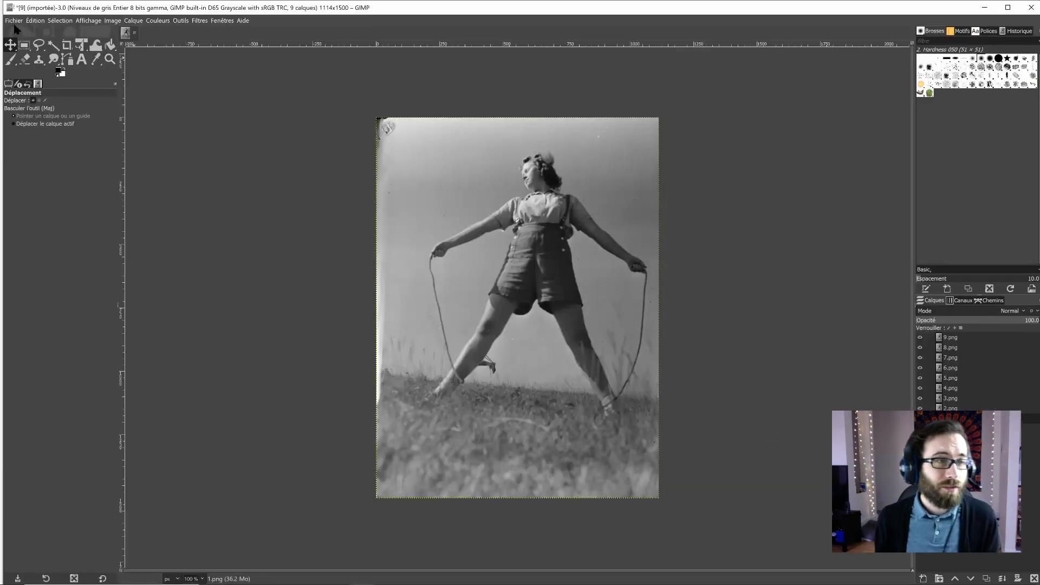
Step: Export the stacked frames to the GIF folder as the animated GIF Tutoriel.gif with a delay of 100 milliseconds between frames
{"action": "left_click", "coordinate": [20, 21]}
{"action": "left_click", "coordinate": [42, 157]}
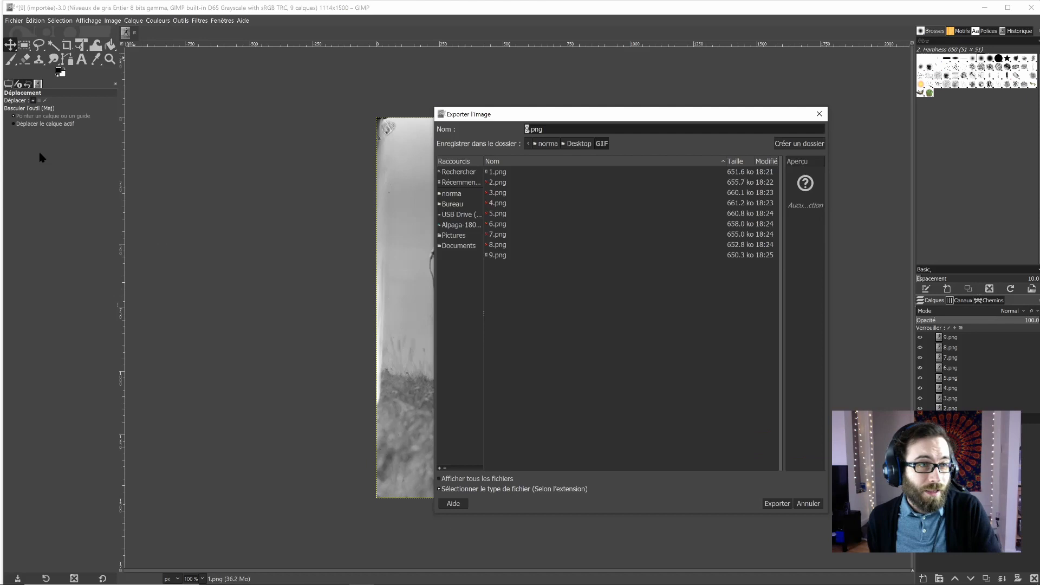
{"action": "left_click", "coordinate": [515, 490]}
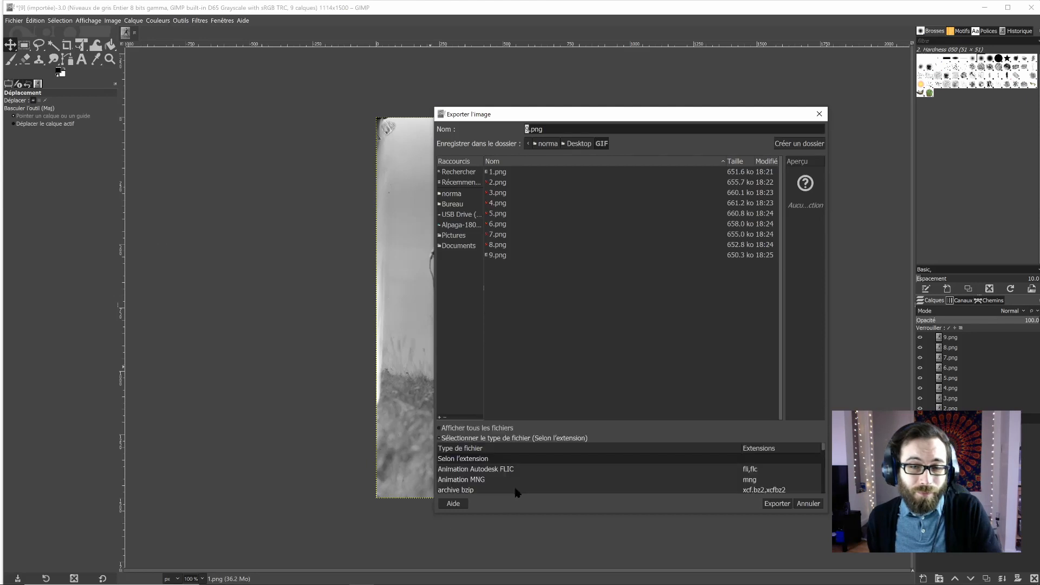
{"action": "scroll", "coordinate": [558, 476], "scroll_direction": "down", "scroll_amount": 5}
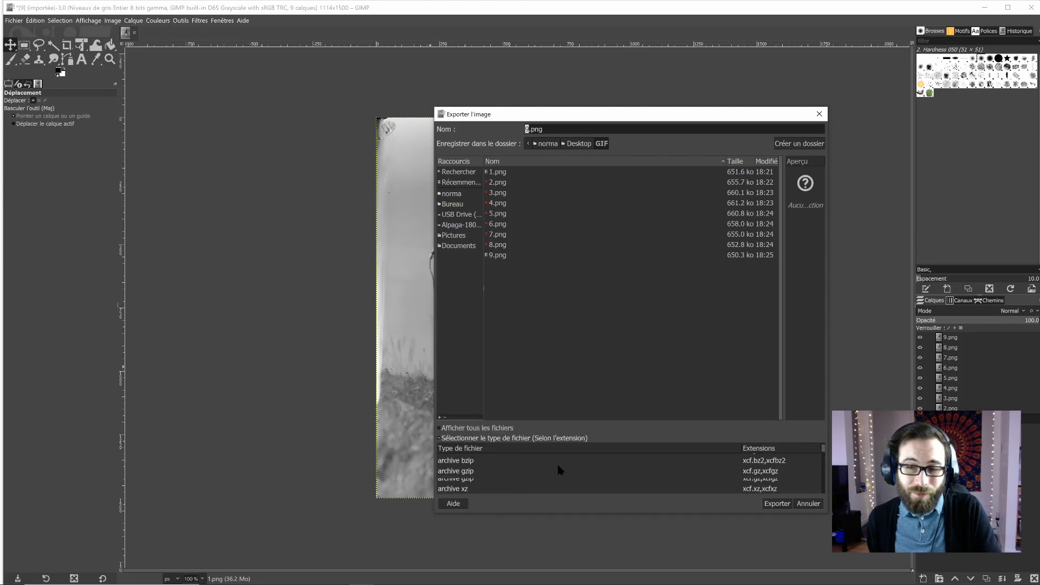
{"action": "scroll", "coordinate": [560, 469], "scroll_direction": "down", "scroll_amount": 4}
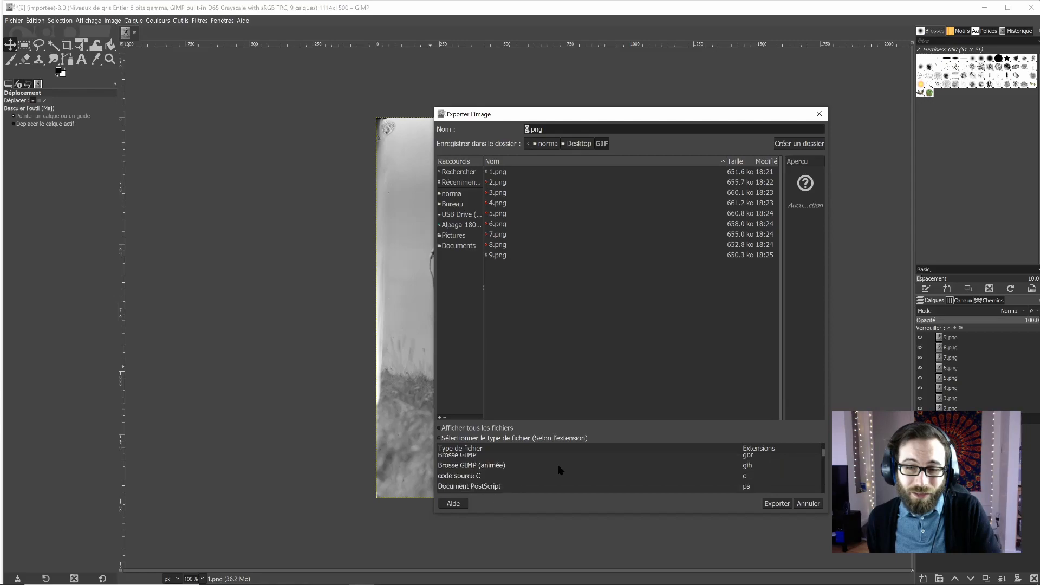
{"action": "scroll", "coordinate": [559, 469], "scroll_direction": "down", "scroll_amount": 2}
{"action": "left_click", "coordinate": [560, 466]}
{"action": "type", "text": "Tutoriel.gif"}
{"action": "key", "text": "Return"}
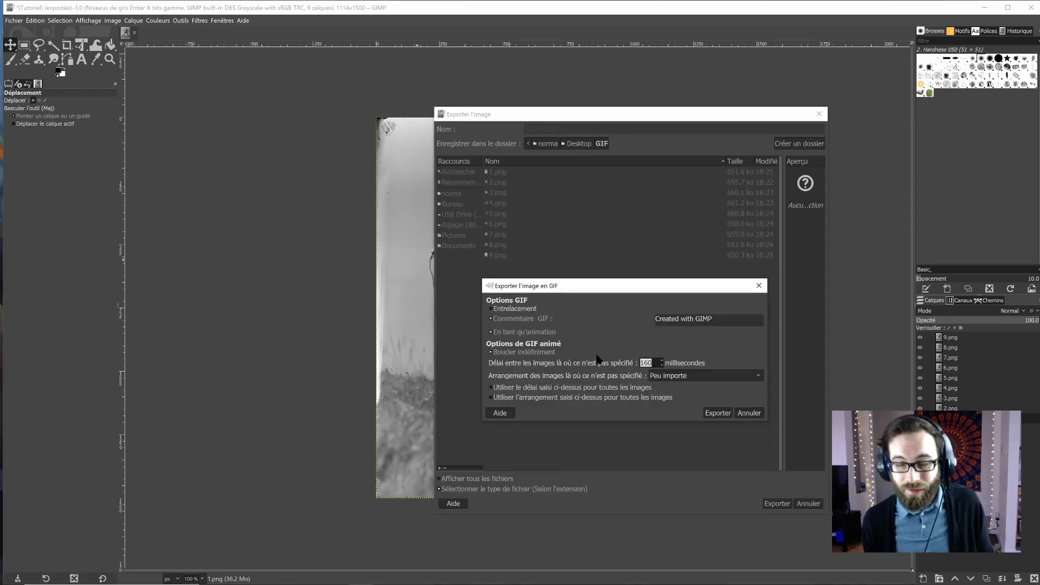
{"action": "type", "text": "100"}
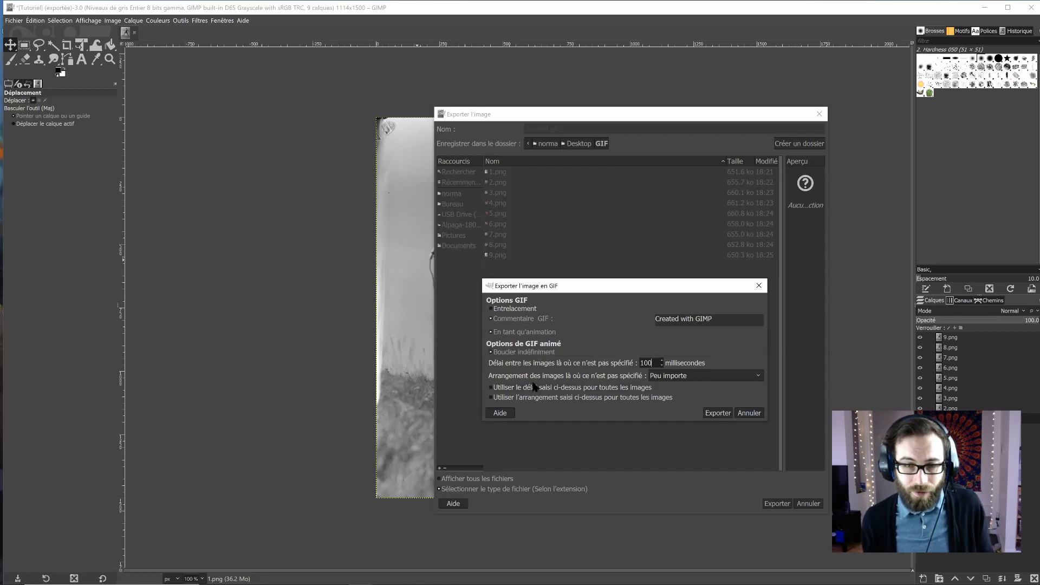
{"action": "left_click", "coordinate": [715, 413]}
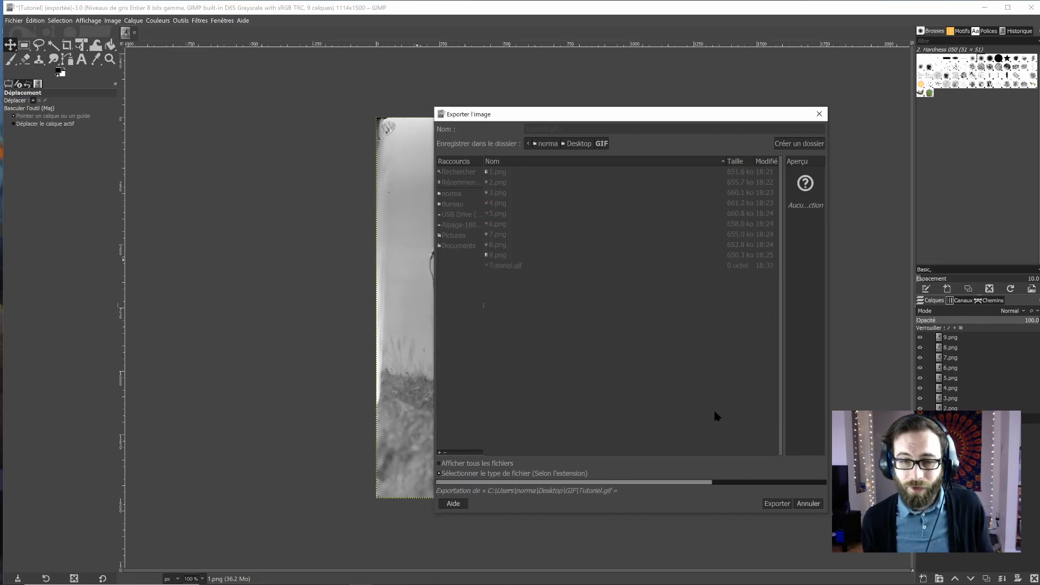